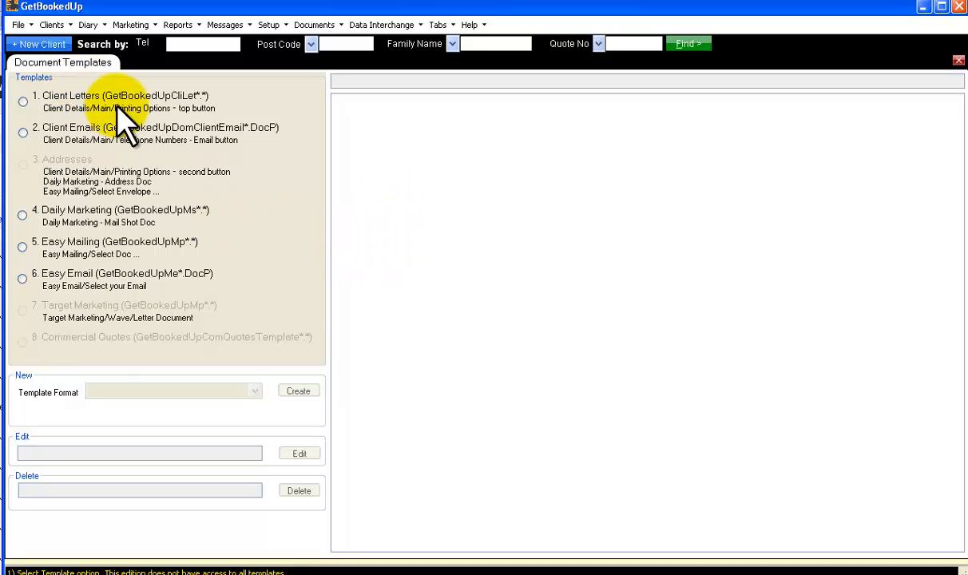
List the Client Letters templates and open GetBookedUpCliLet 1 Starting Template.DocP for editing
{"action": "left_click", "coordinate": [23, 102]}
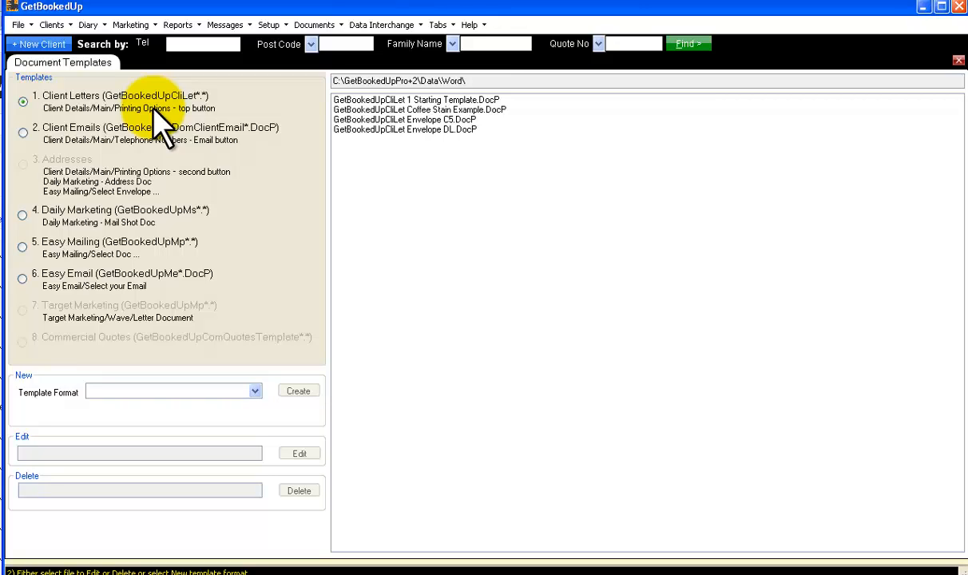
{"action": "left_click", "coordinate": [417, 102]}
{"action": "double_click", "coordinate": [417, 101]}
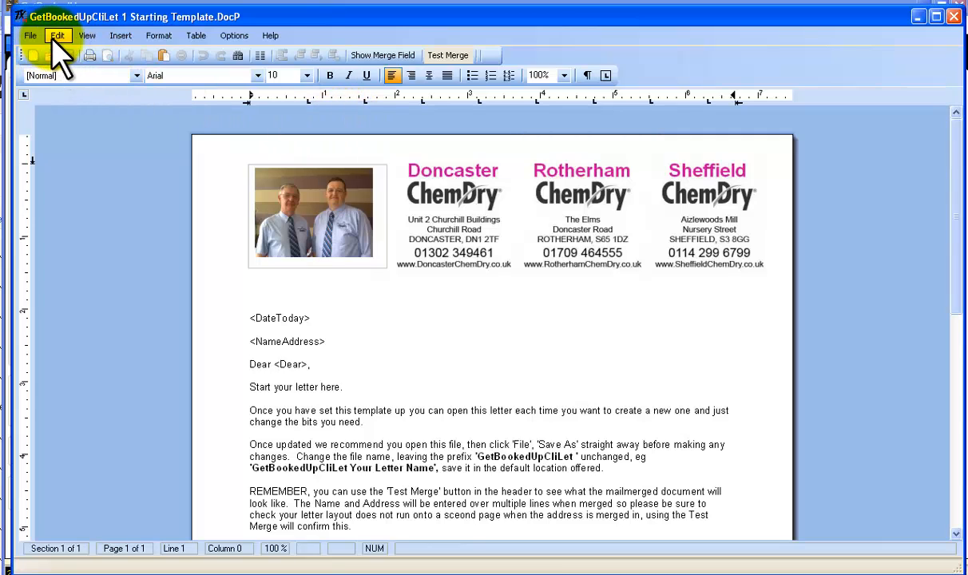
Look over the Insert, Format and Table commands and examine the letter's layout from letterhead to footer text box
{"action": "left_click", "coordinate": [121, 38]}
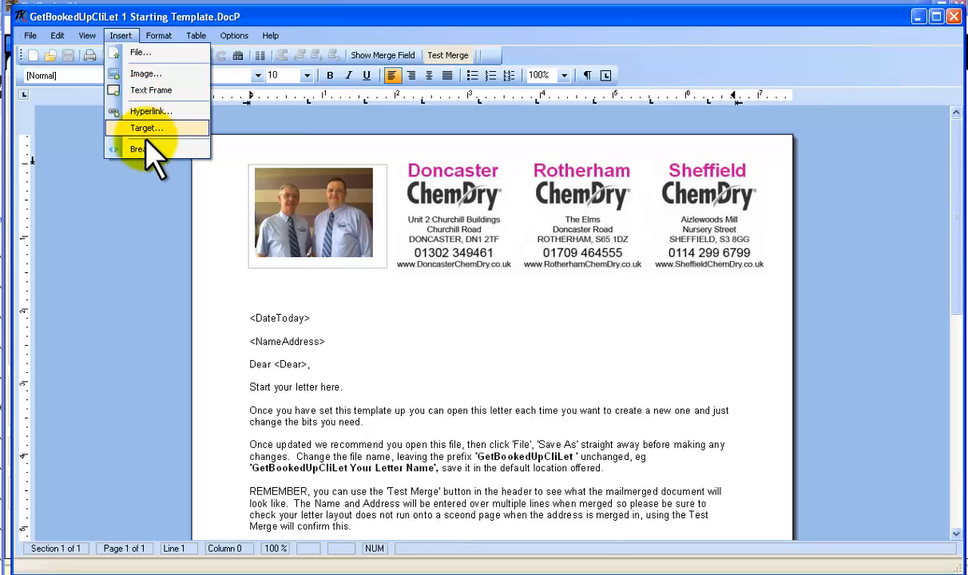
{"action": "mouse_move", "coordinate": [159, 36]}
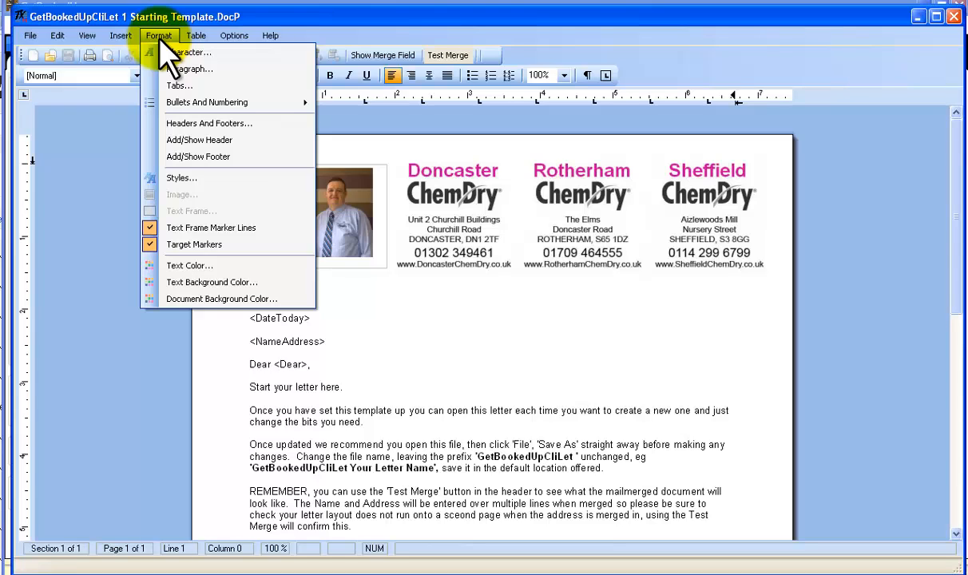
{"action": "mouse_move", "coordinate": [197, 42]}
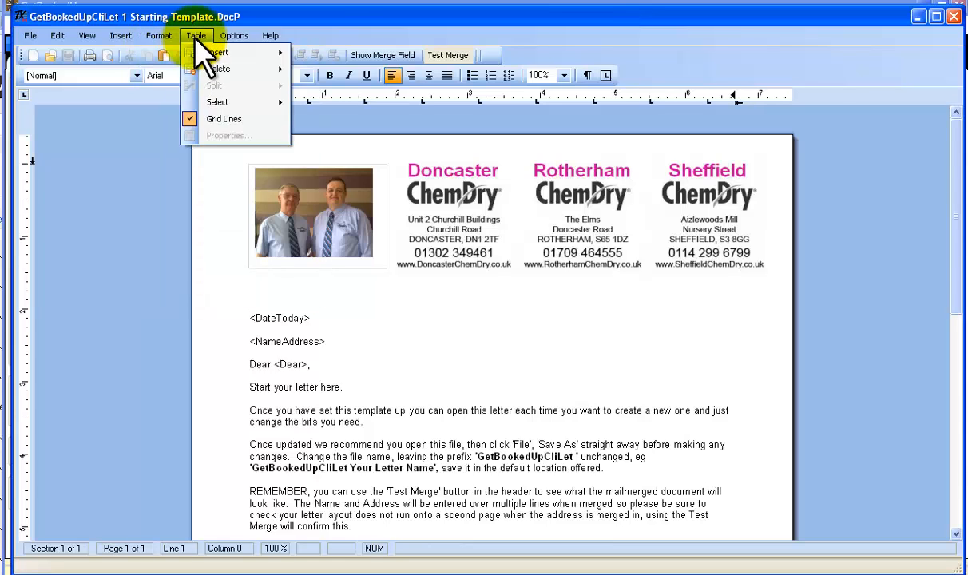
{"action": "left_click", "coordinate": [94, 218]}
{"action": "scroll", "coordinate": [433, 288], "scroll_direction": "down", "scroll_amount": 10}
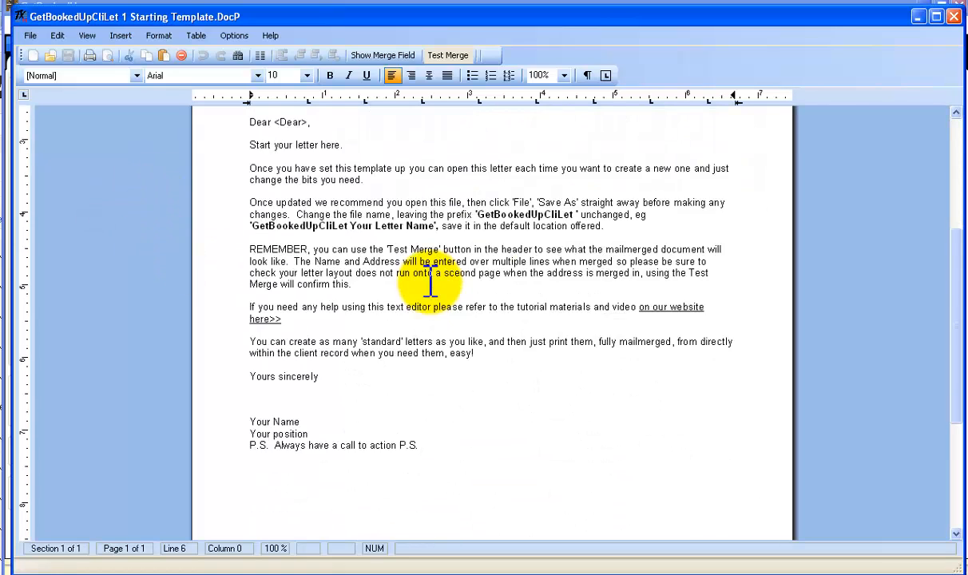
{"action": "scroll", "coordinate": [415, 276], "scroll_direction": "up", "scroll_amount": 10}
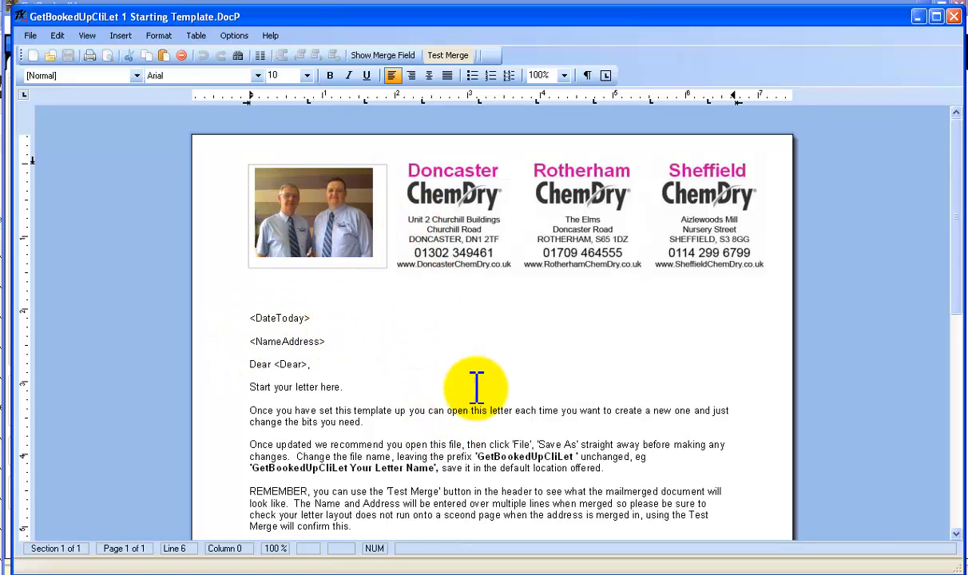
{"action": "scroll", "coordinate": [482, 397], "scroll_direction": "down", "scroll_amount": 10}
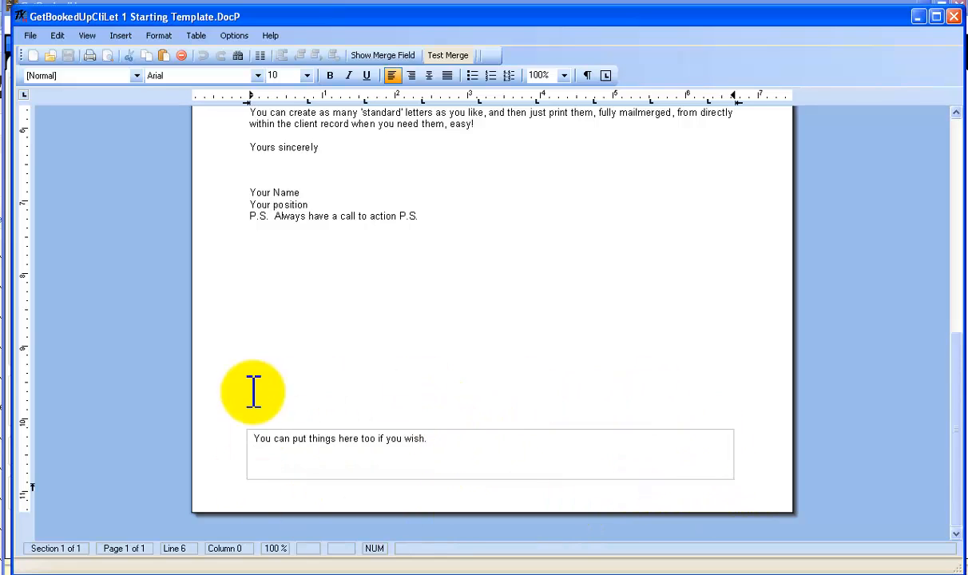
{"action": "scroll", "coordinate": [471, 389], "scroll_direction": "up", "scroll_amount": 10}
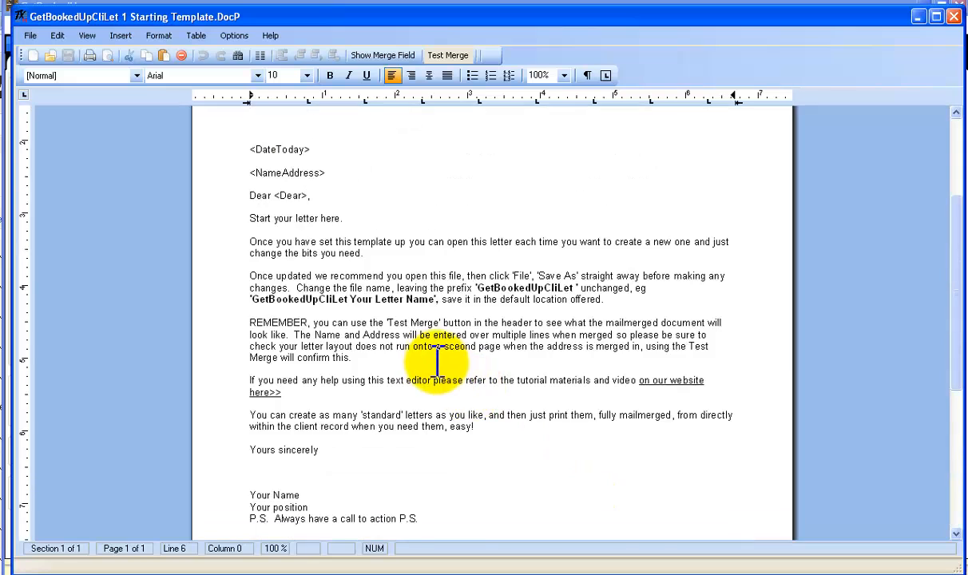
{"action": "scroll", "coordinate": [432, 357], "scroll_direction": "up", "scroll_amount": 1}
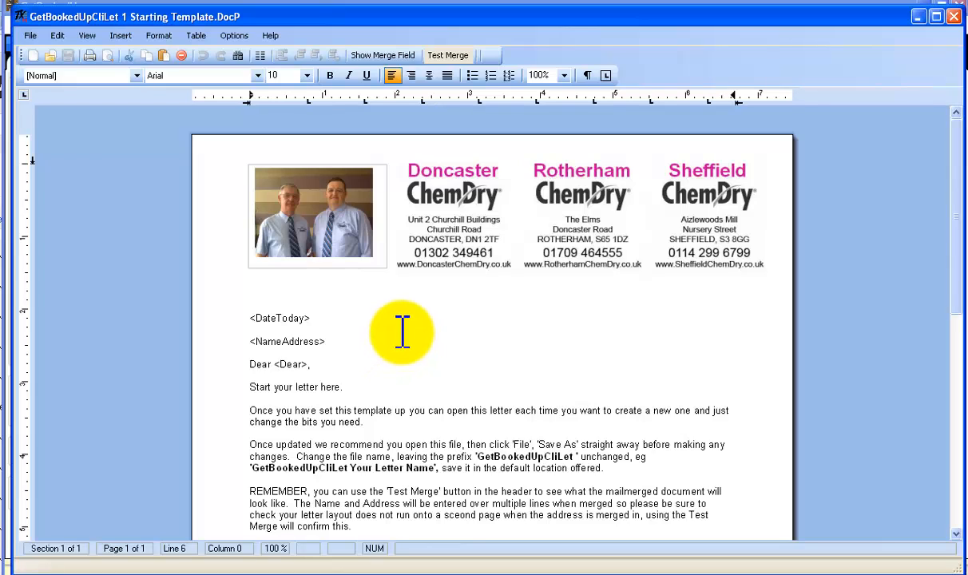
Show the merge field list, inspect the DateToday, NameAddress and Dear fields in the letter, and hide the list
{"action": "left_click", "coordinate": [385, 58]}
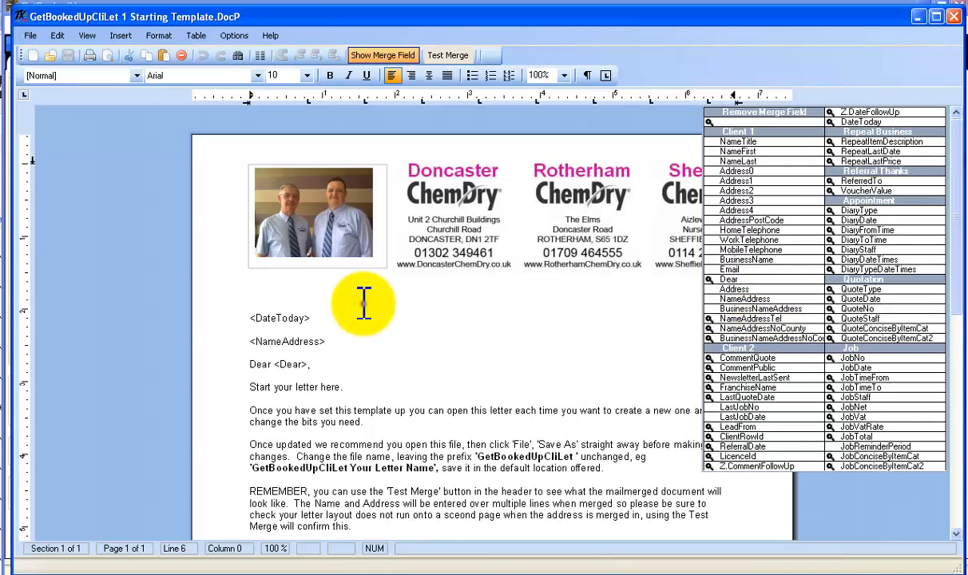
{"action": "double_click", "coordinate": [352, 319]}
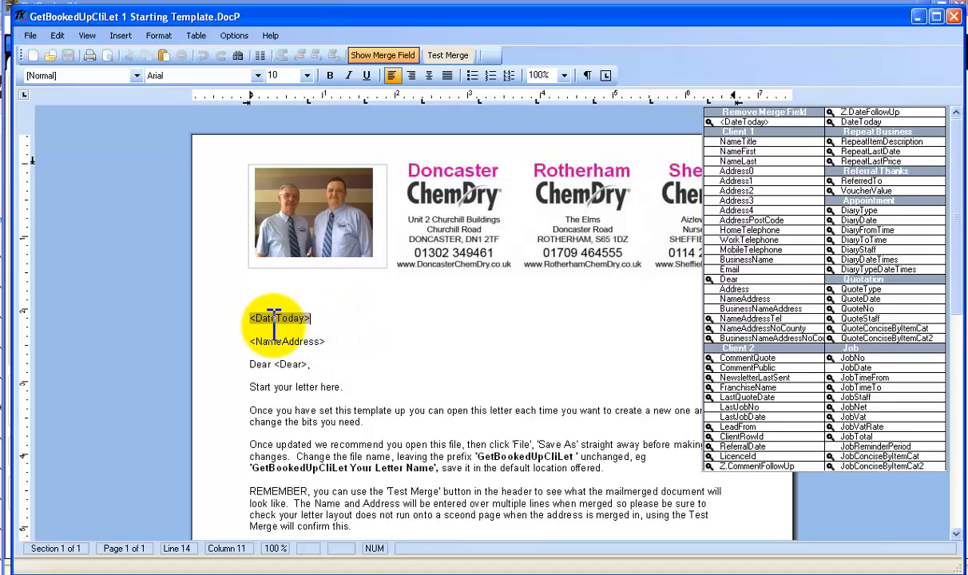
{"action": "double_click", "coordinate": [313, 342]}
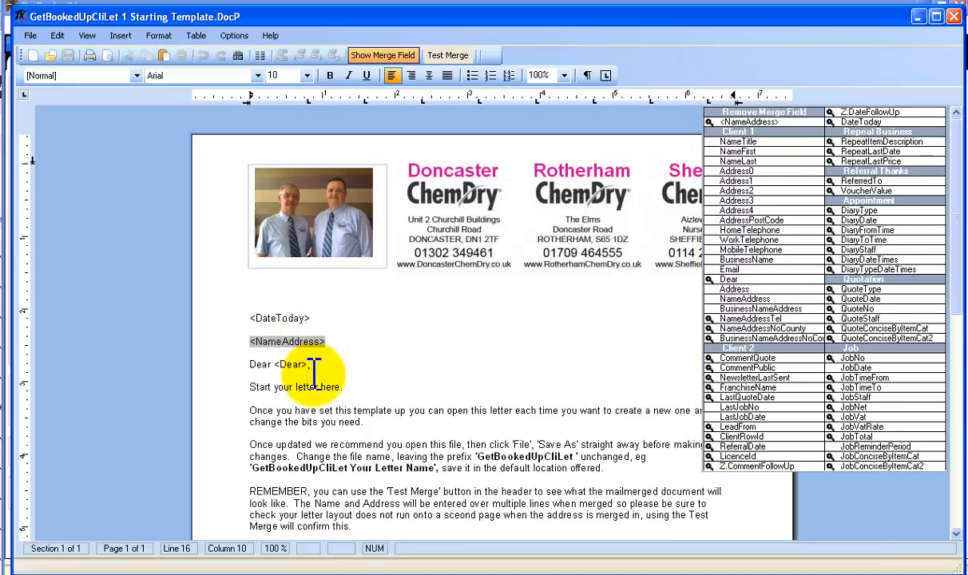
{"action": "double_click", "coordinate": [291, 365]}
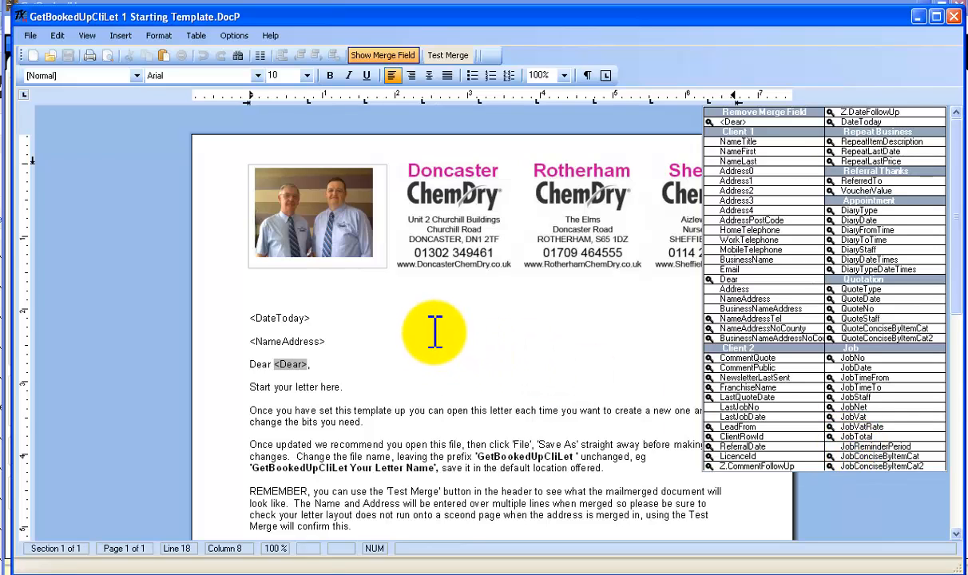
{"action": "left_click", "coordinate": [390, 58]}
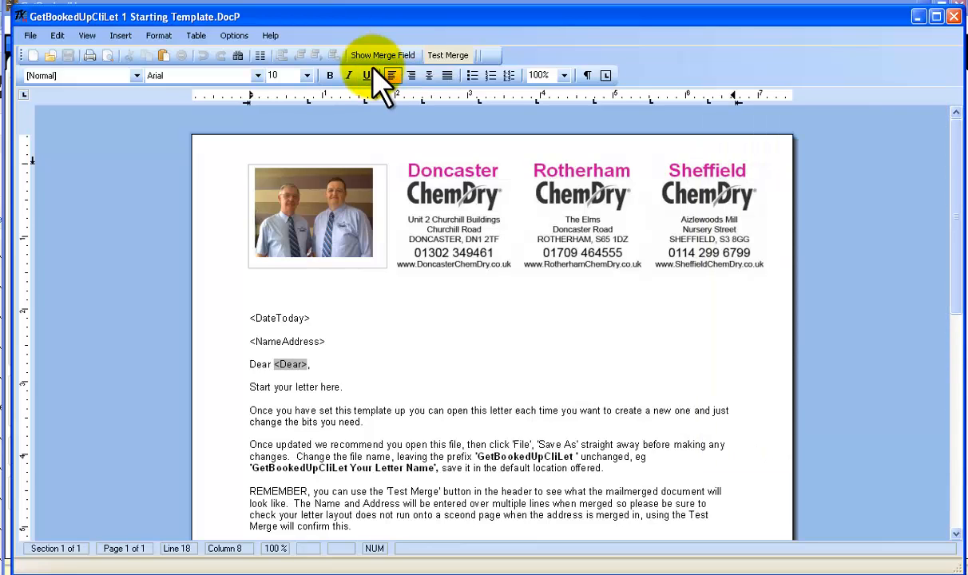
Run a test merge on the letter and check whether the text runs onto a second page
{"action": "left_click", "coordinate": [448, 56]}
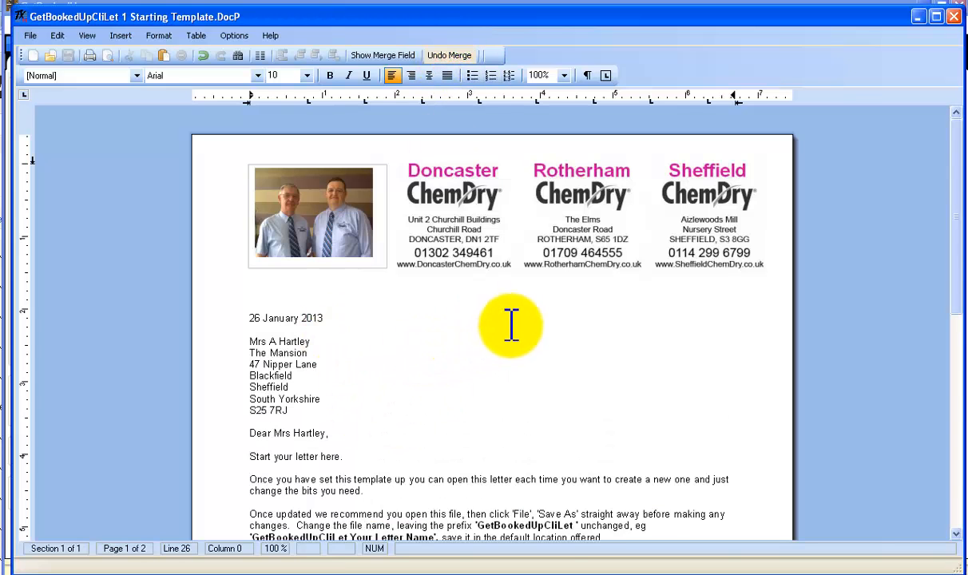
{"action": "scroll", "coordinate": [510, 324], "scroll_direction": "down", "scroll_amount": 10}
{"action": "scroll", "coordinate": [468, 232], "scroll_direction": "down", "scroll_amount": 5}
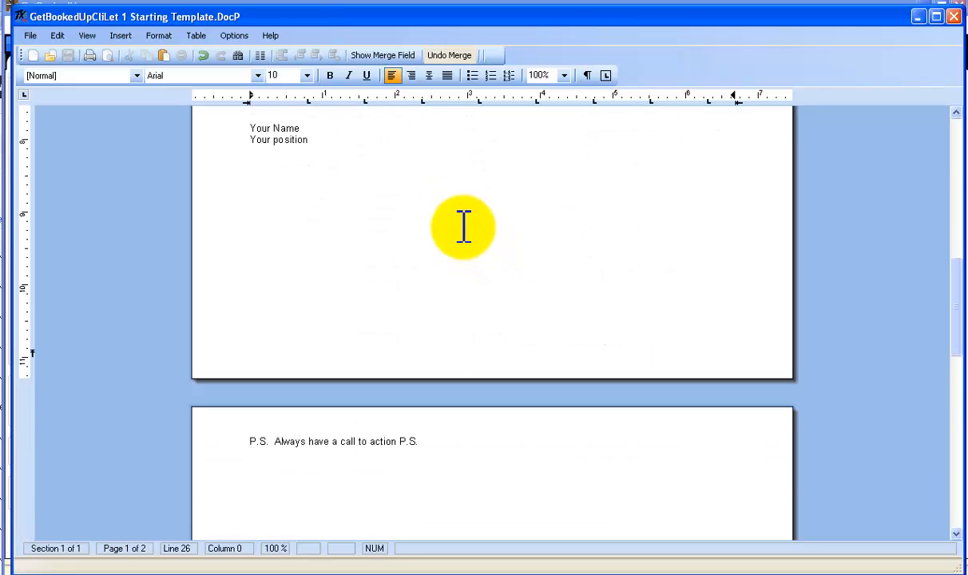
{"action": "scroll", "coordinate": [464, 227], "scroll_direction": "up", "scroll_amount": 15}
{"action": "scroll", "coordinate": [462, 222], "scroll_direction": "down", "scroll_amount": 15}
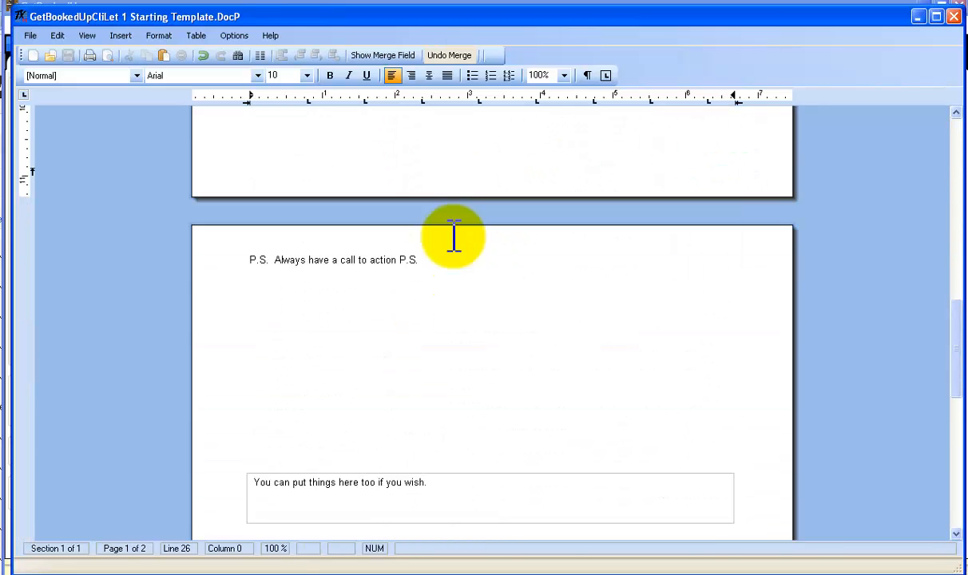
{"action": "scroll", "coordinate": [453, 237], "scroll_direction": "up", "scroll_amount": 5}
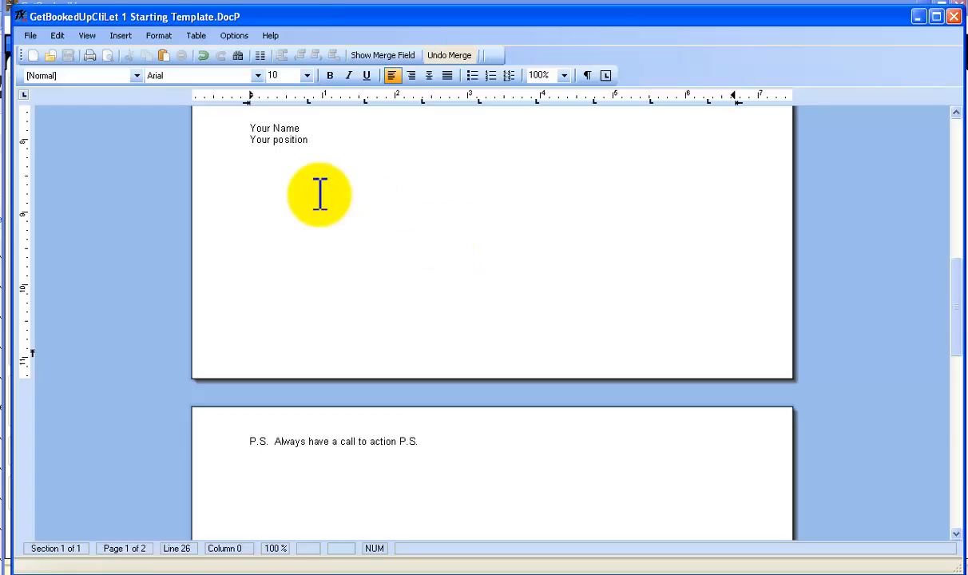
Rework the line breaks around "Your position" and the P.S. line so the merged letter fits on one page
{"action": "left_click", "coordinate": [292, 174]}
{"action": "left_click", "coordinate": [340, 143]}
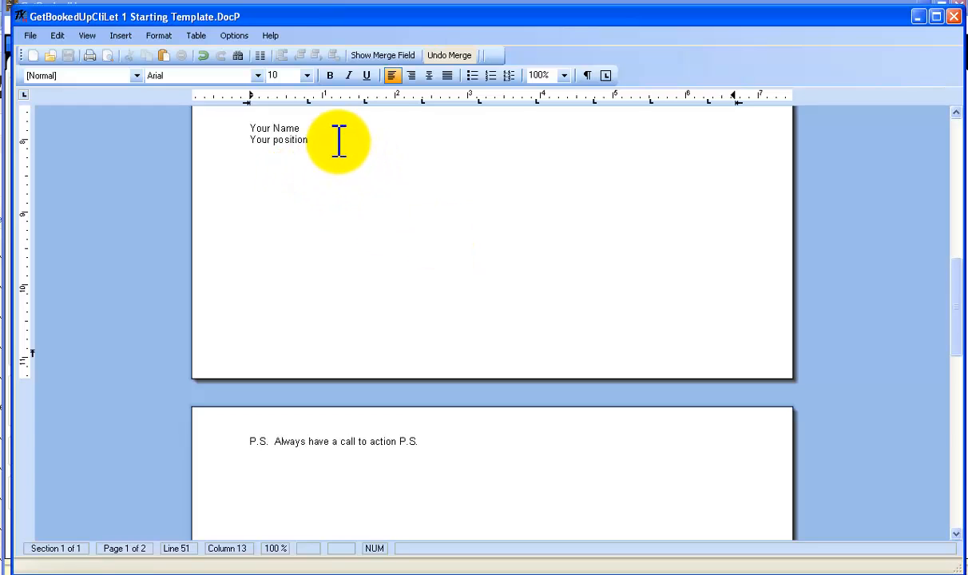
{"action": "key", "text": "Delete"}
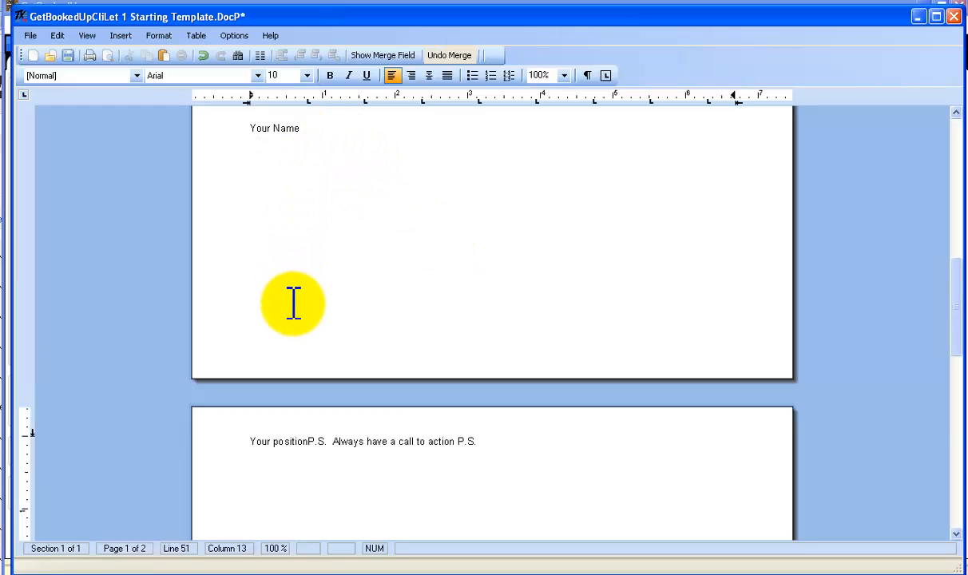
{"action": "key", "text": "Return"}
{"action": "left_click", "coordinate": [436, 449]}
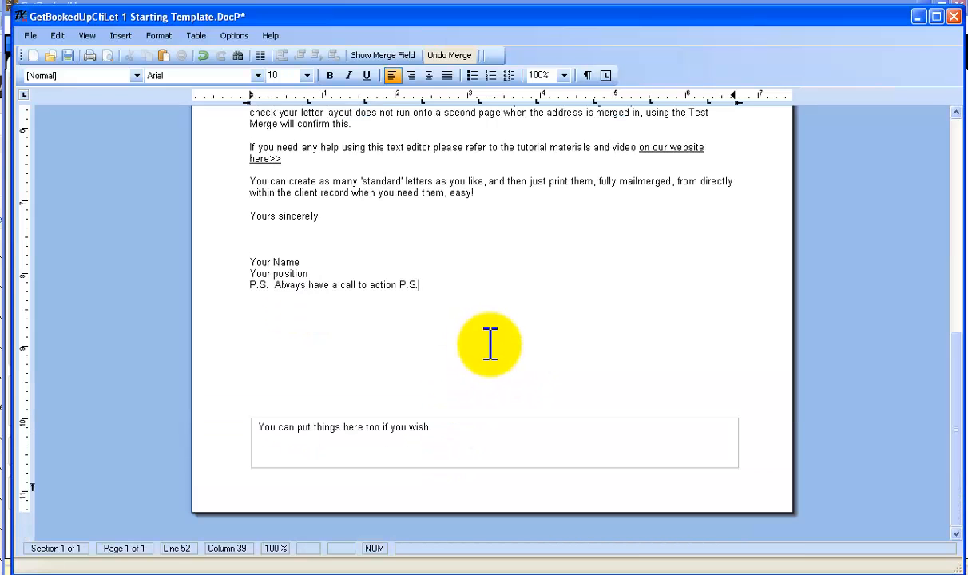
Undo the test merge to restore the merge fields and close the letter template, saving its changes
{"action": "scroll", "coordinate": [481, 344], "scroll_direction": "up", "scroll_amount": 10}
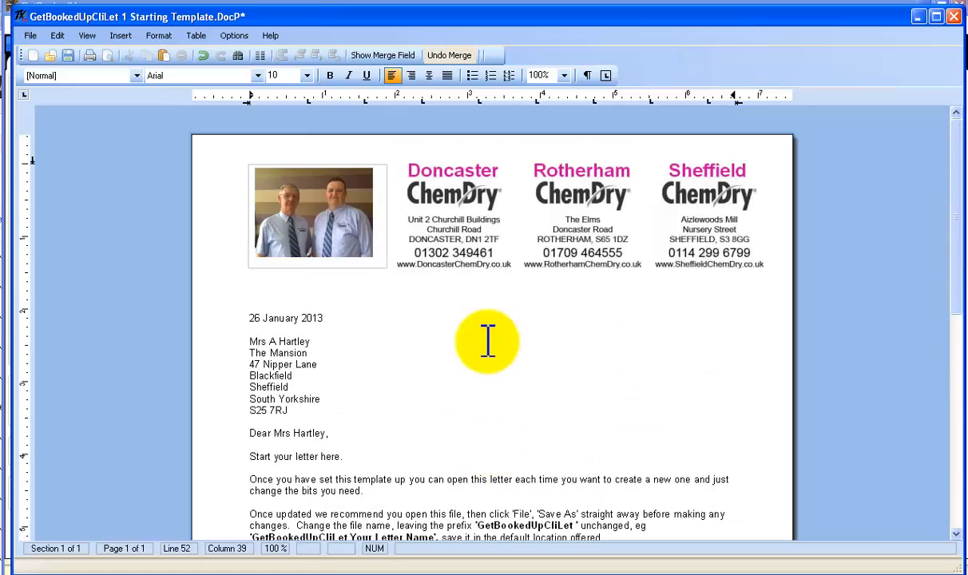
{"action": "left_click", "coordinate": [448, 55]}
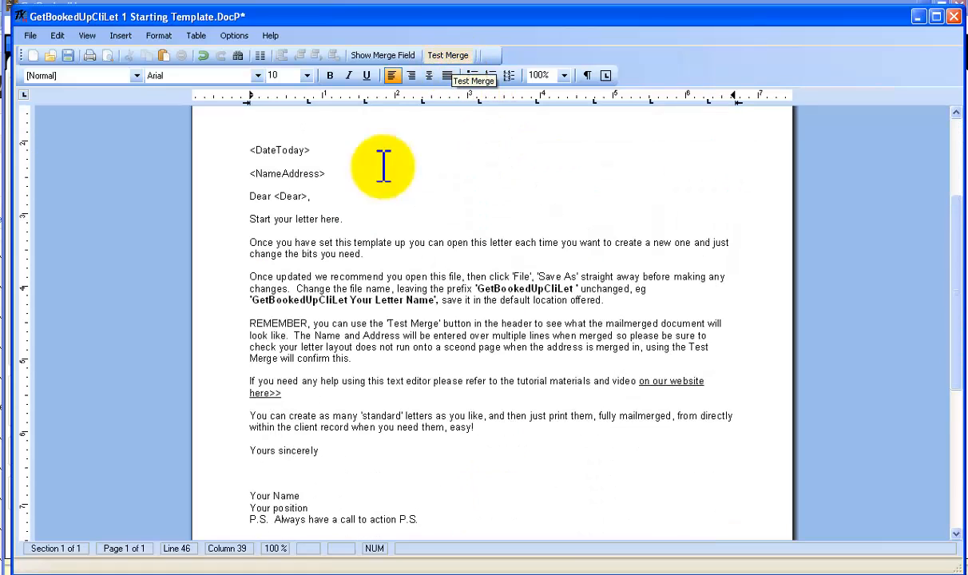
{"action": "scroll", "coordinate": [410, 224], "scroll_direction": "down", "scroll_amount": 4}
{"action": "scroll", "coordinate": [410, 220], "scroll_direction": "up", "scroll_amount": 9}
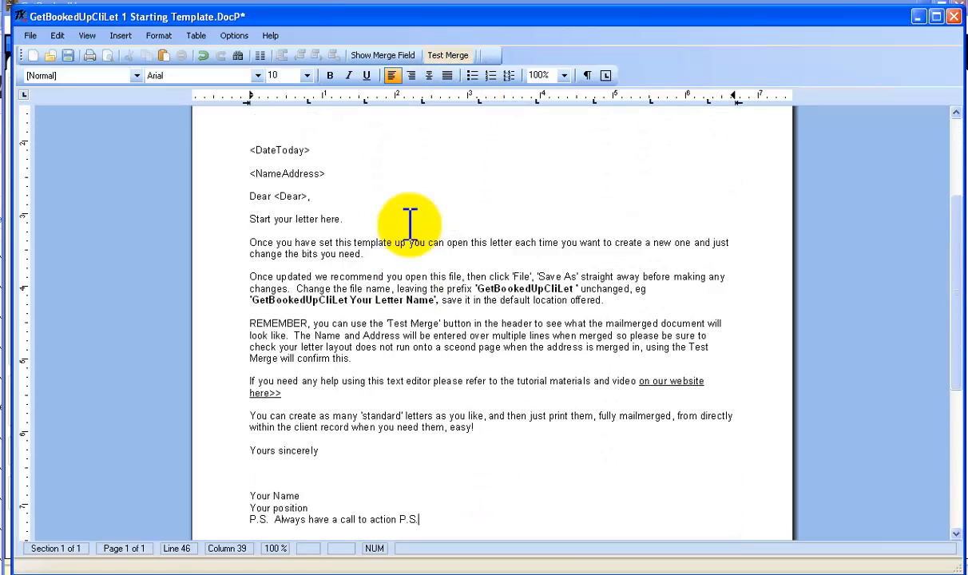
{"action": "left_click", "coordinate": [953, 16]}
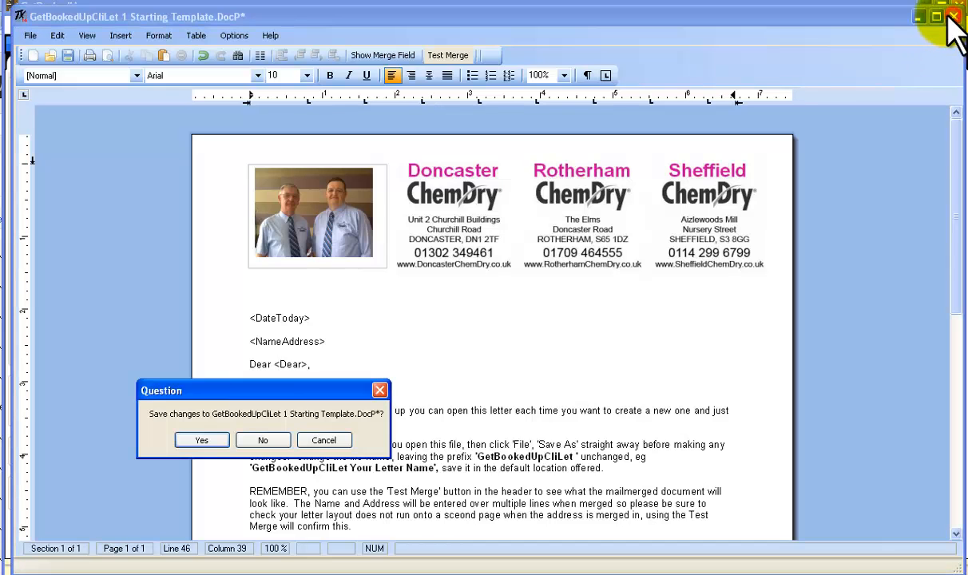
{"action": "left_click", "coordinate": [199, 441]}
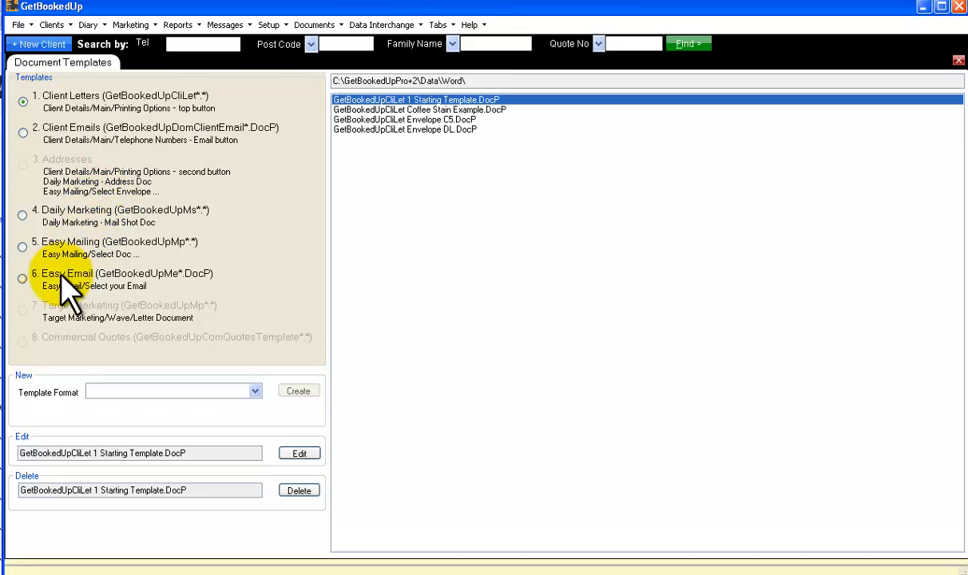
Open the Easy Email template GetBookedUpMe 1 Starting Template.DocP, look over its boxes and close it
{"action": "left_click", "coordinate": [22, 278]}
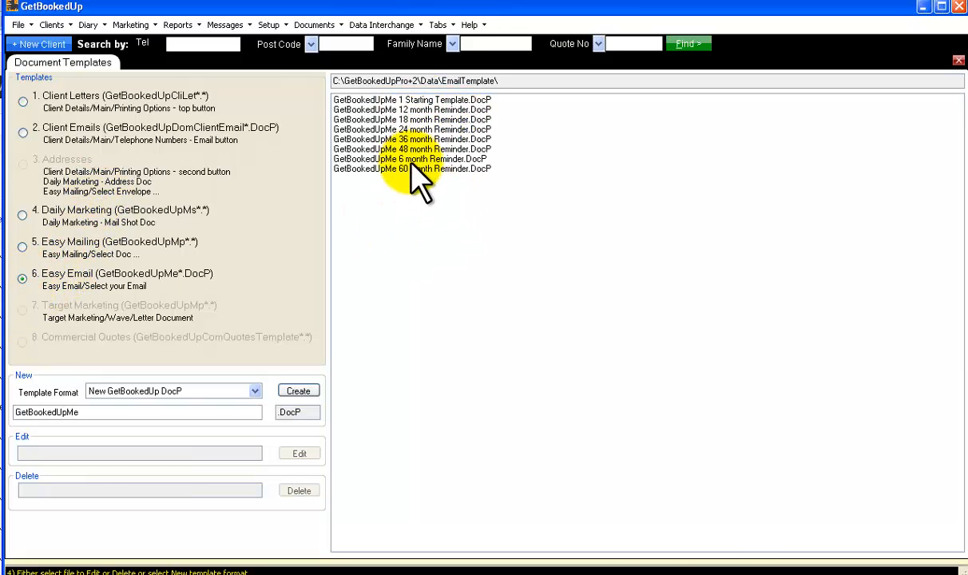
{"action": "double_click", "coordinate": [412, 100]}
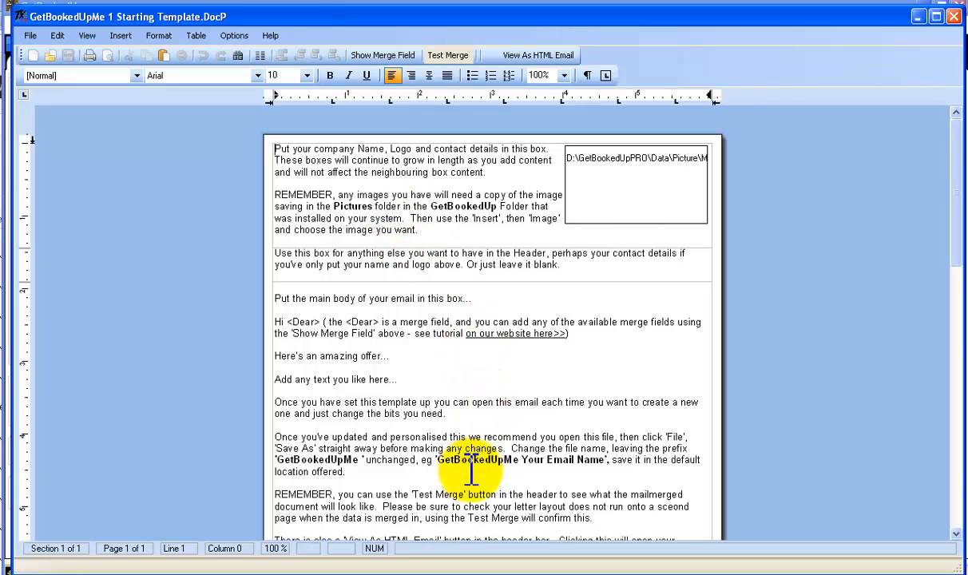
{"action": "left_click", "coordinate": [954, 17]}
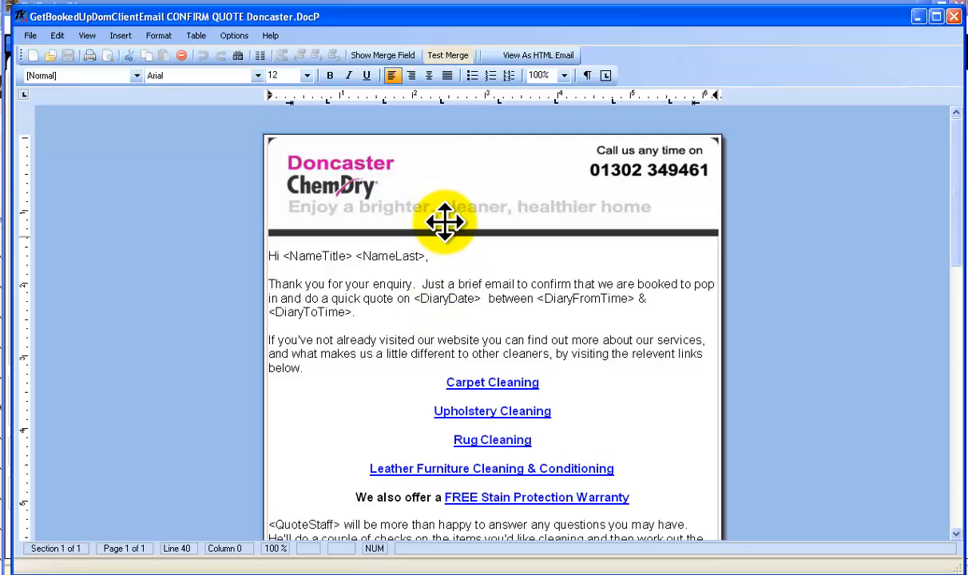
Examine the CONFIRM QUOTE Doncaster client email template, including its merge fields, links, guarantee image and footer
{"action": "scroll", "coordinate": [424, 272], "scroll_direction": "down", "scroll_amount": 1}
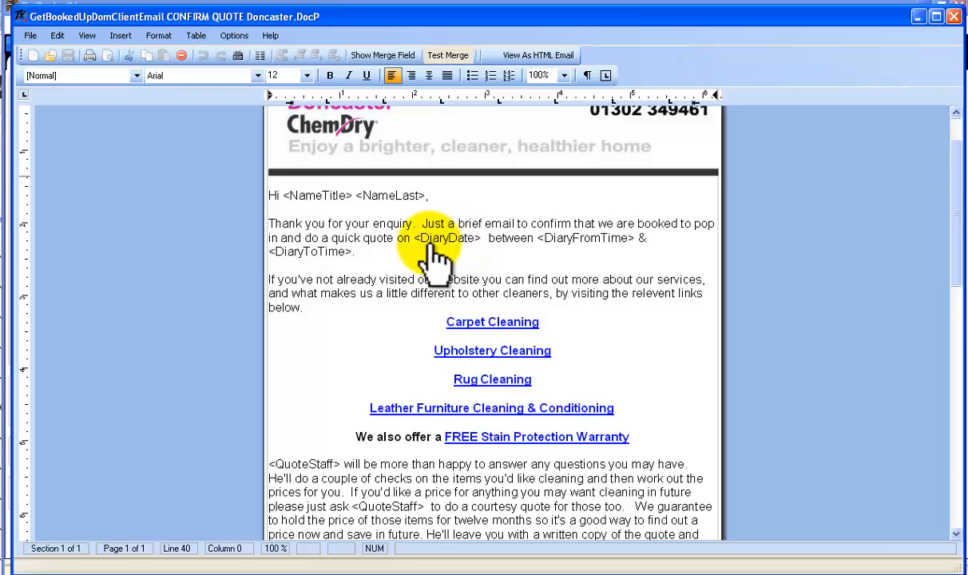
{"action": "scroll", "coordinate": [431, 254], "scroll_direction": "down", "scroll_amount": 2}
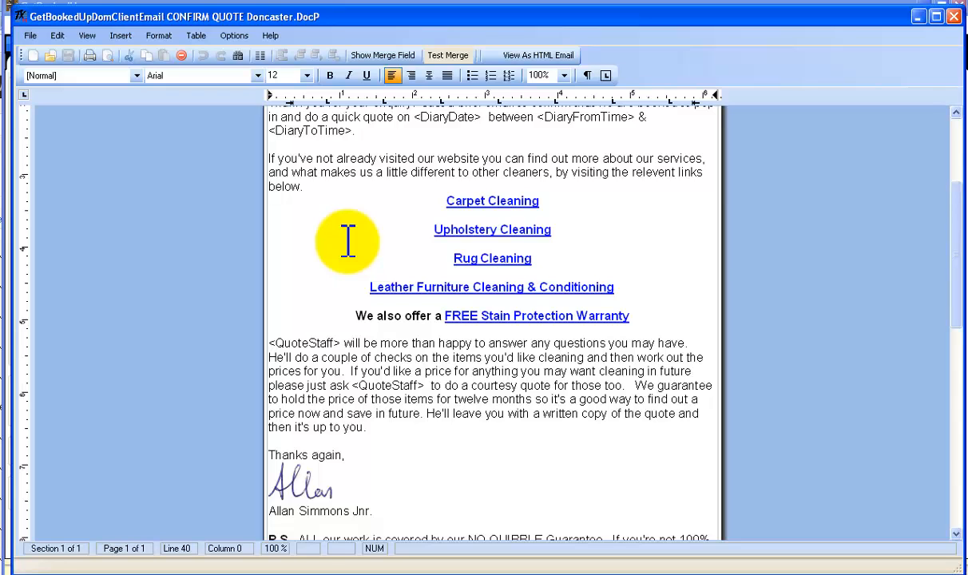
{"action": "scroll", "coordinate": [375, 233], "scroll_direction": "down", "scroll_amount": 3}
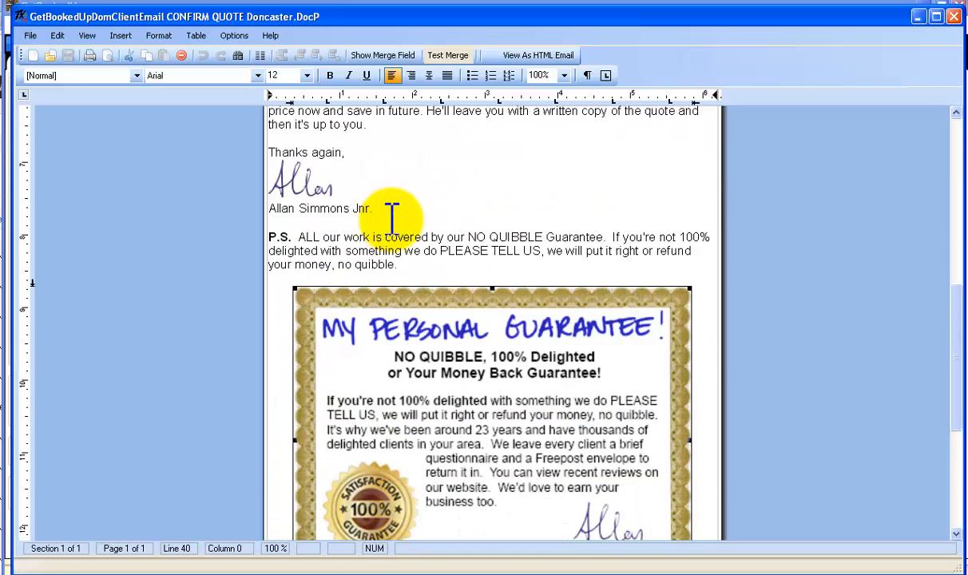
{"action": "scroll", "coordinate": [400, 215], "scroll_direction": "down", "scroll_amount": 3}
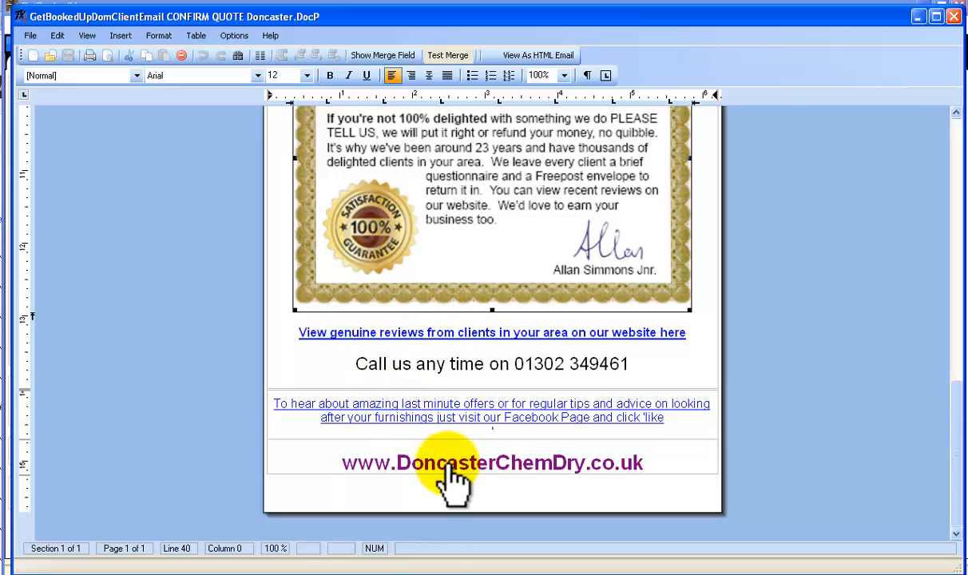
{"action": "scroll", "coordinate": [443, 244], "scroll_direction": "up", "scroll_amount": 20}
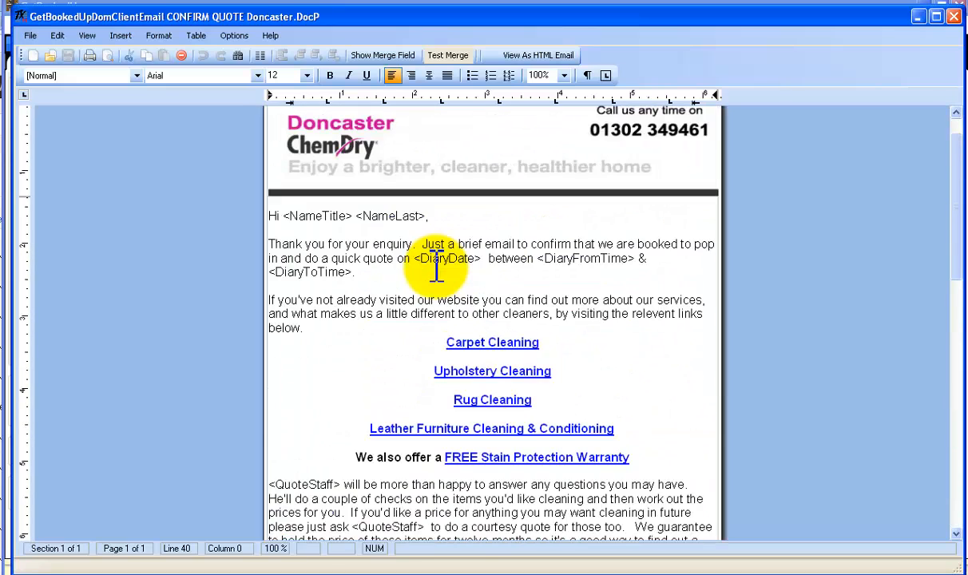
Display the list of available merge fields for the CONFIRM QUOTE email template and hide it again
{"action": "scroll", "coordinate": [437, 269], "scroll_direction": "up", "scroll_amount": 1}
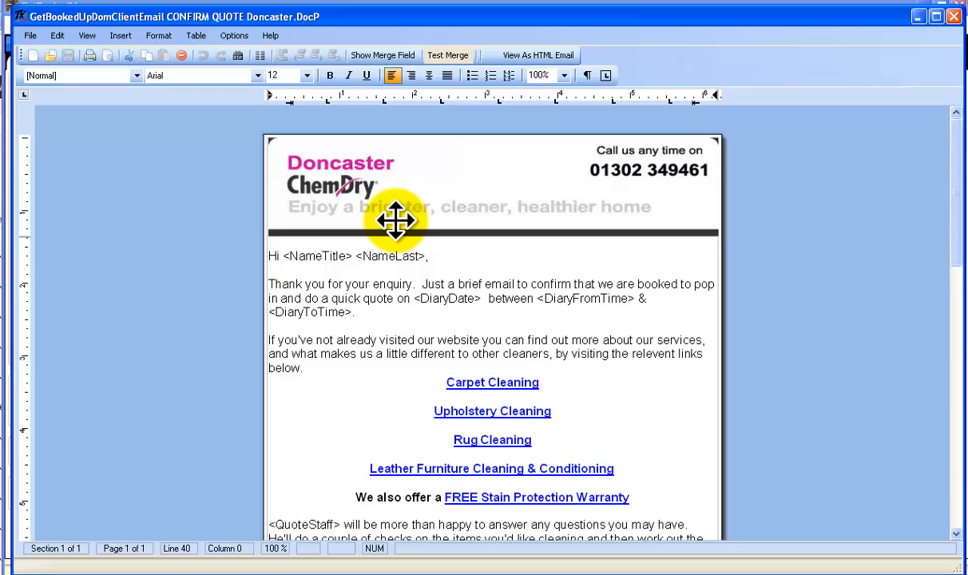
{"action": "left_click", "coordinate": [383, 56]}
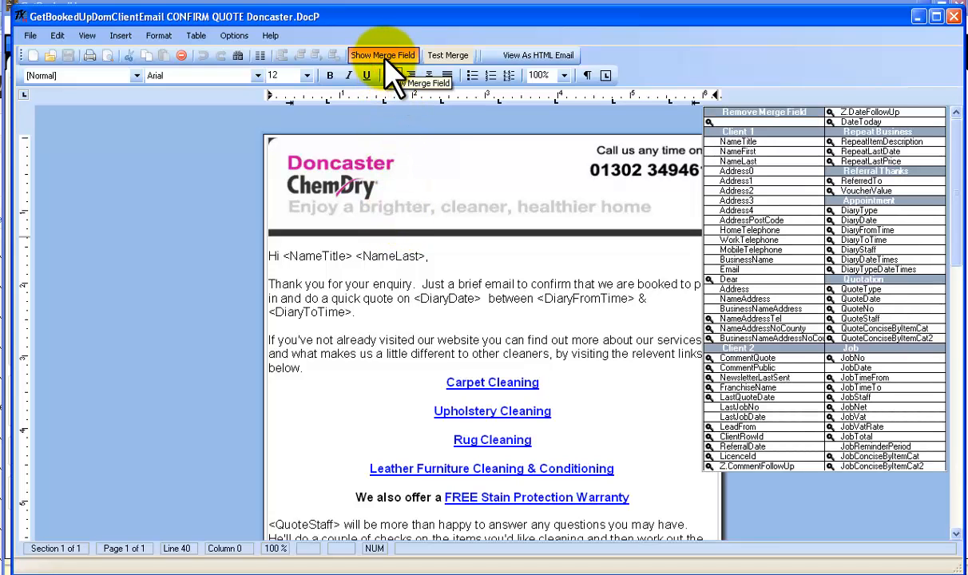
{"action": "left_click", "coordinate": [386, 58]}
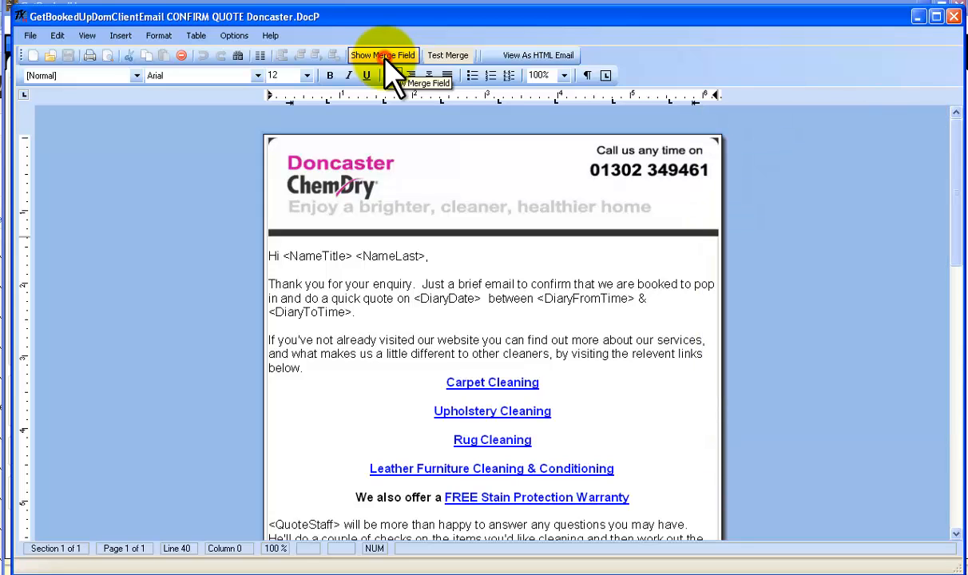
Test-merge the CONFIRM QUOTE Doncaster email, restore its merge fields and close the template
{"action": "left_click", "coordinate": [449, 58]}
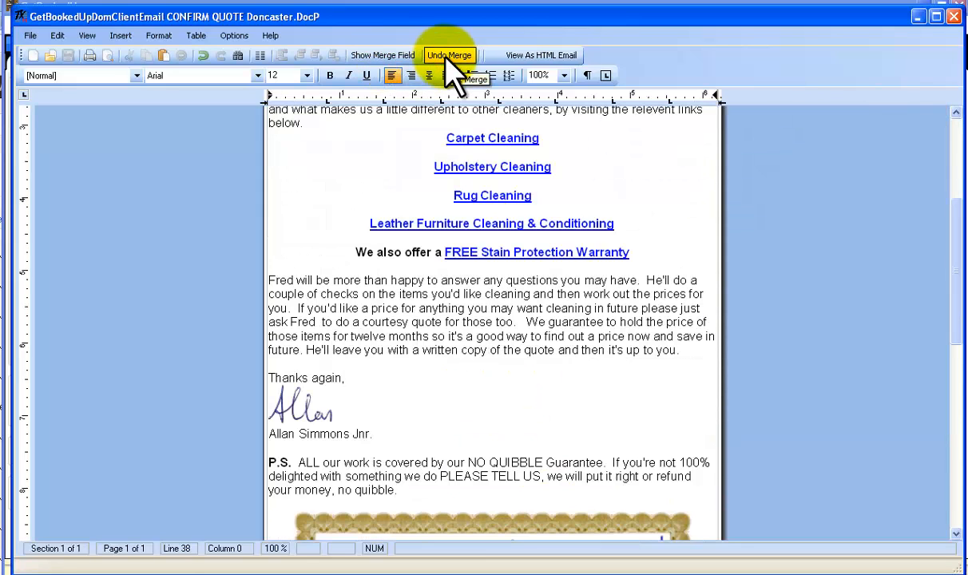
{"action": "left_click", "coordinate": [449, 55]}
{"action": "scroll", "coordinate": [378, 232], "scroll_direction": "up", "scroll_amount": 6}
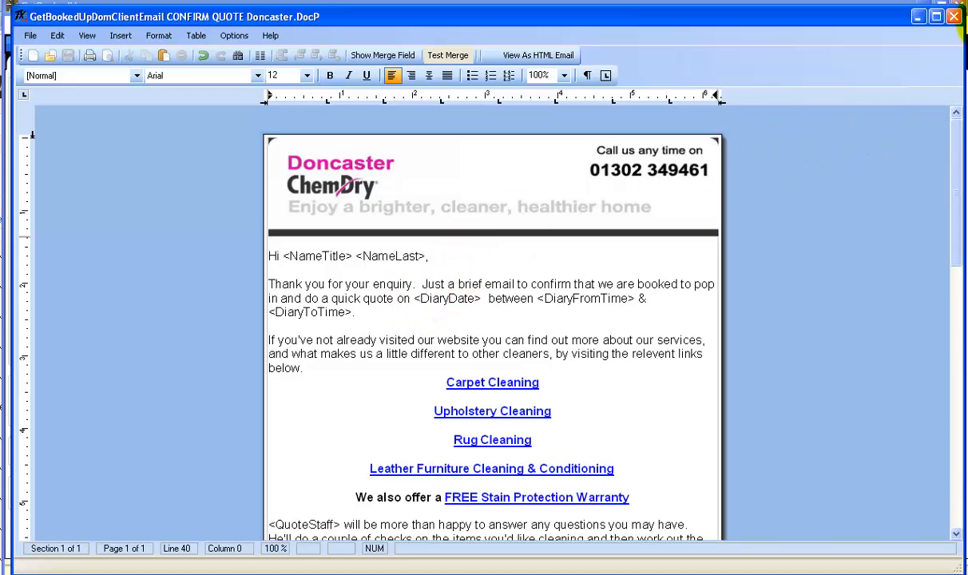
{"action": "left_click", "coordinate": [954, 17]}
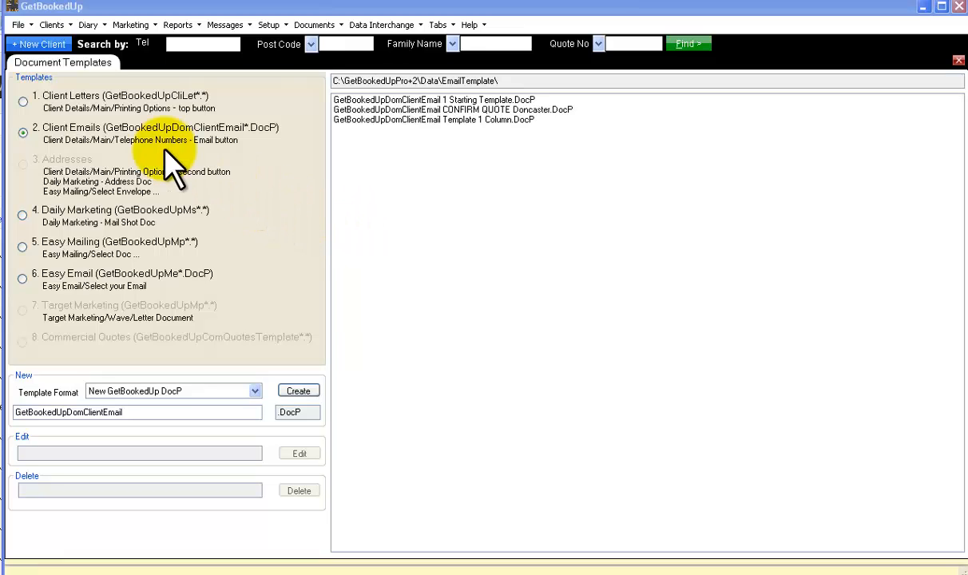
Select the Client Letters templates and open the 1 Starting Template.DocP letter from the client record's Printing Options
{"action": "left_click", "coordinate": [23, 101]}
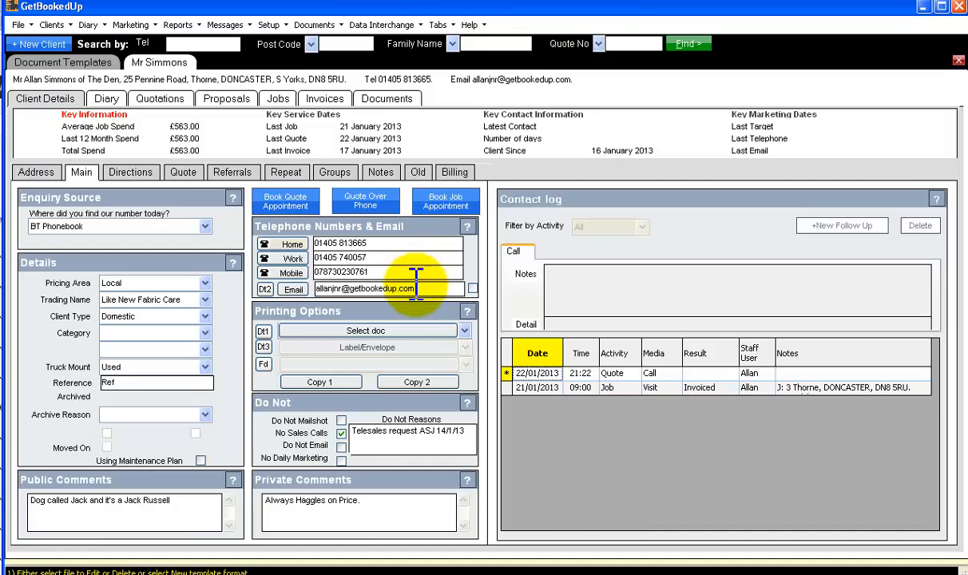
{"action": "left_click", "coordinate": [464, 331]}
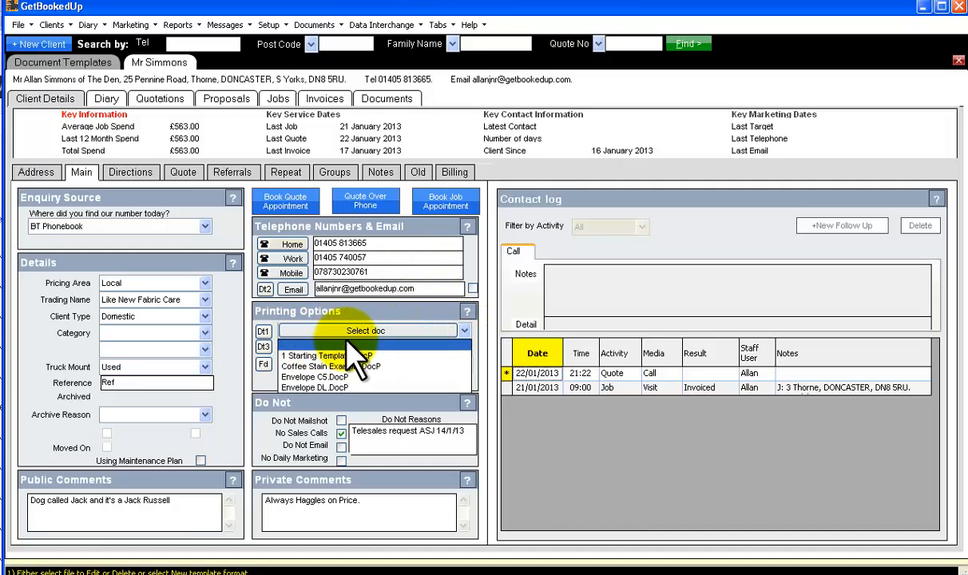
{"action": "left_click", "coordinate": [334, 357]}
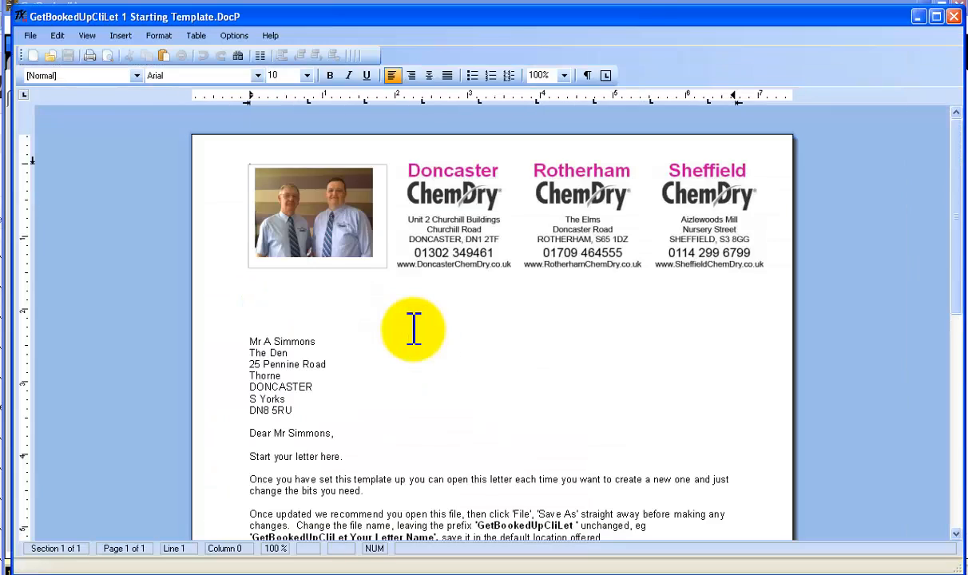
Insert "TEST TEST" inside the word "template" below "Start your letter here.", and close the merged letter without saving
{"action": "scroll", "coordinate": [372, 447], "scroll_direction": "down", "scroll_amount": 3}
{"action": "left_click", "coordinate": [369, 355]}
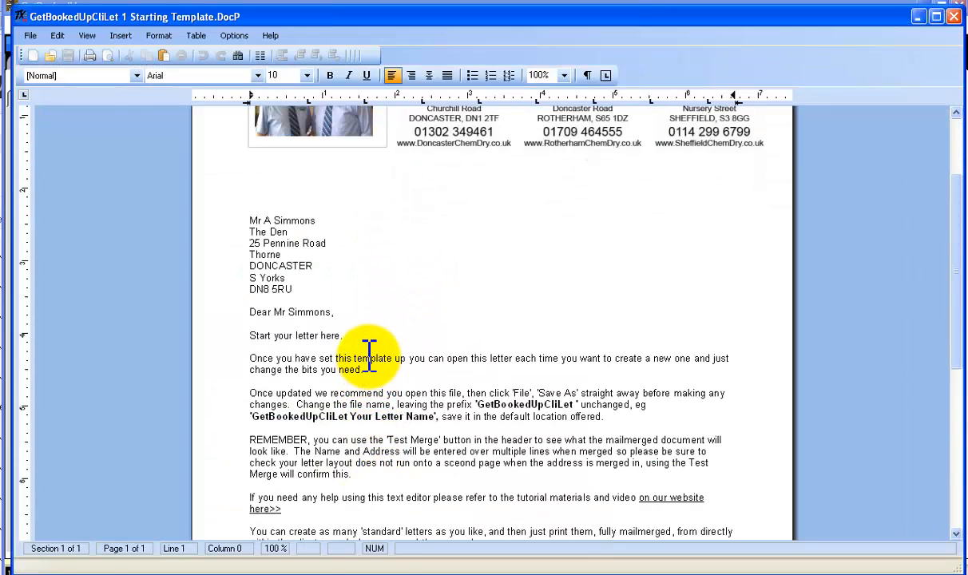
{"action": "type", "text": "TEST T"}
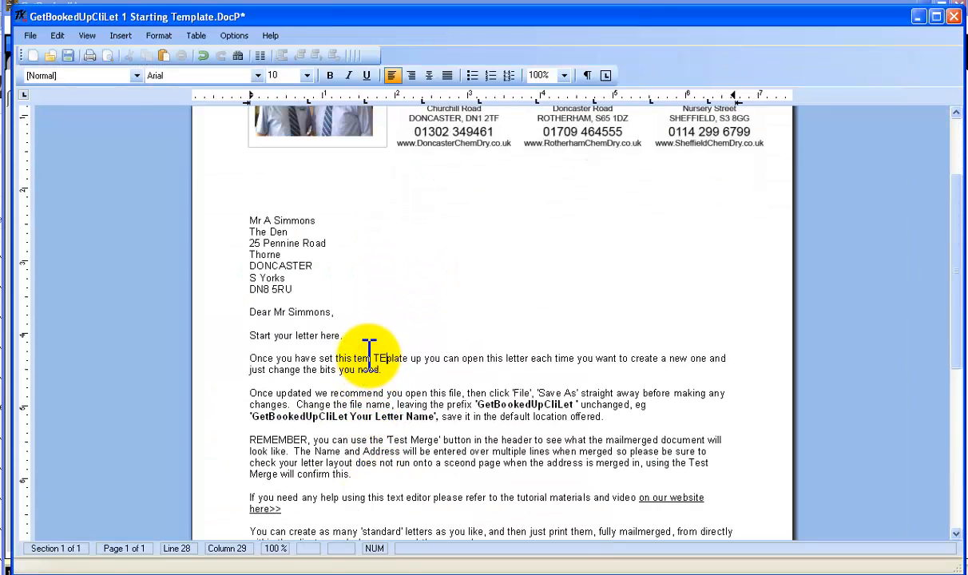
{"action": "type", "text": "EST"}
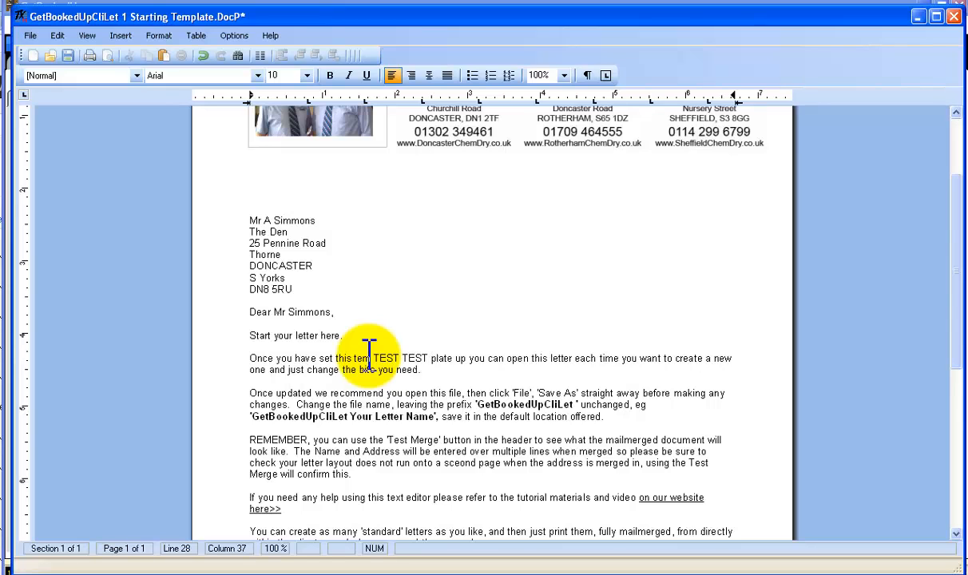
{"action": "scroll", "coordinate": [478, 329], "scroll_direction": "up", "scroll_amount": 3}
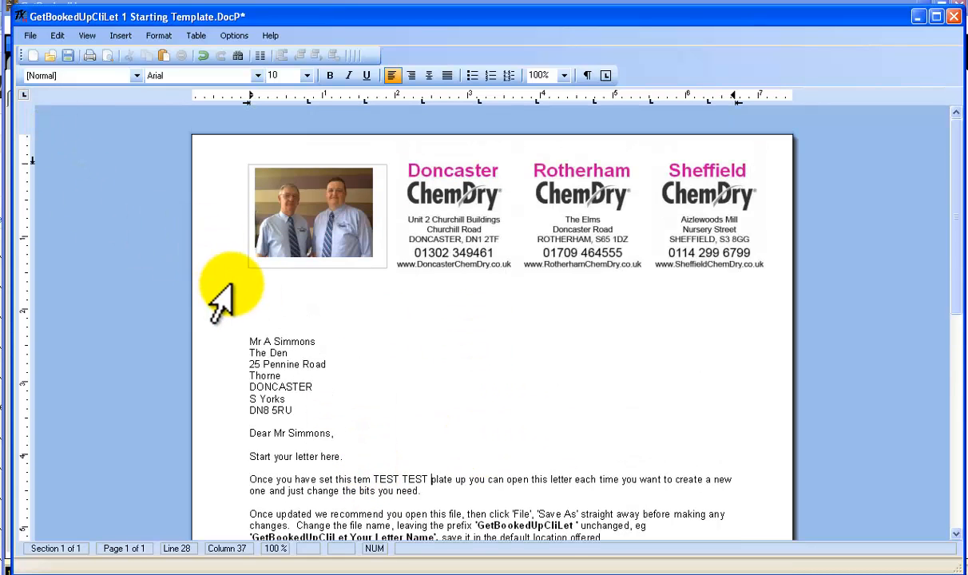
{"action": "left_click", "coordinate": [954, 16]}
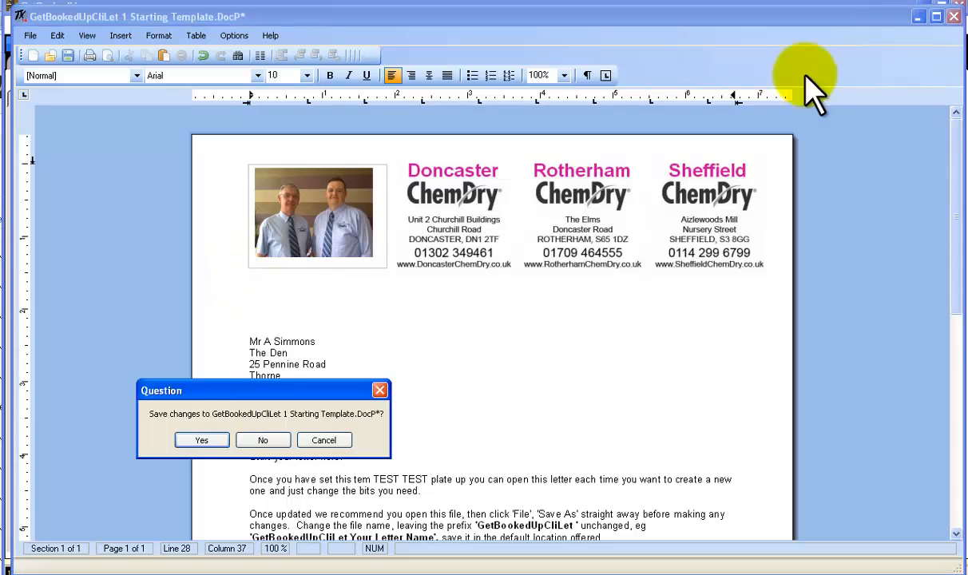
{"action": "left_click", "coordinate": [254, 440]}
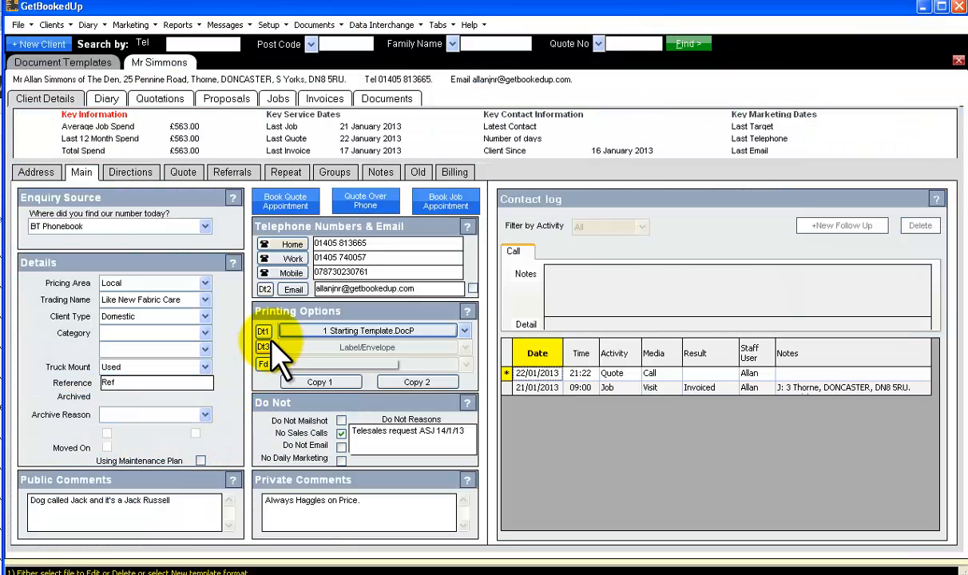
Look up the Client Emails templates, and preview the CONFIRM QUOTE Doncaster email from the client's record, closing it unsent
{"action": "left_click", "coordinate": [63, 64]}
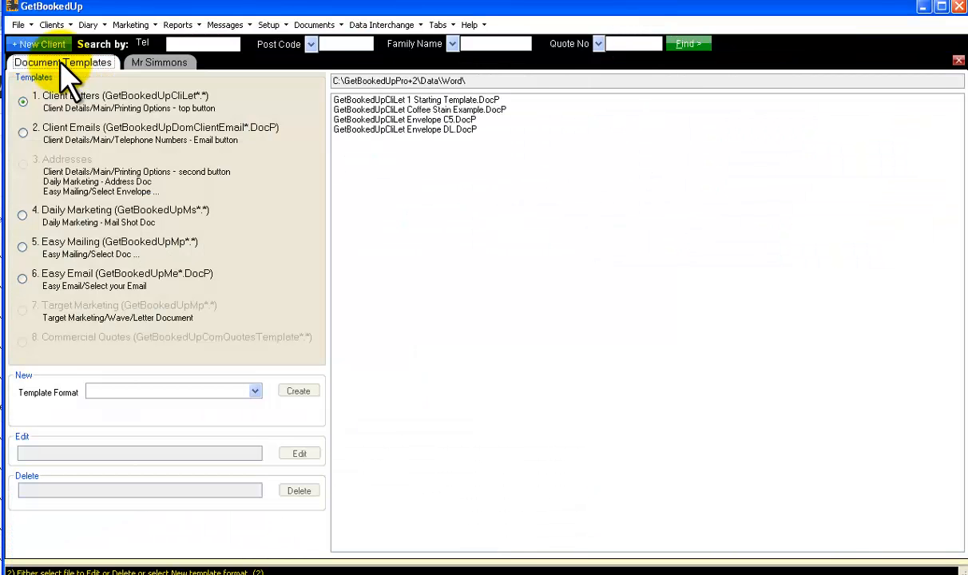
{"action": "left_click", "coordinate": [22, 133]}
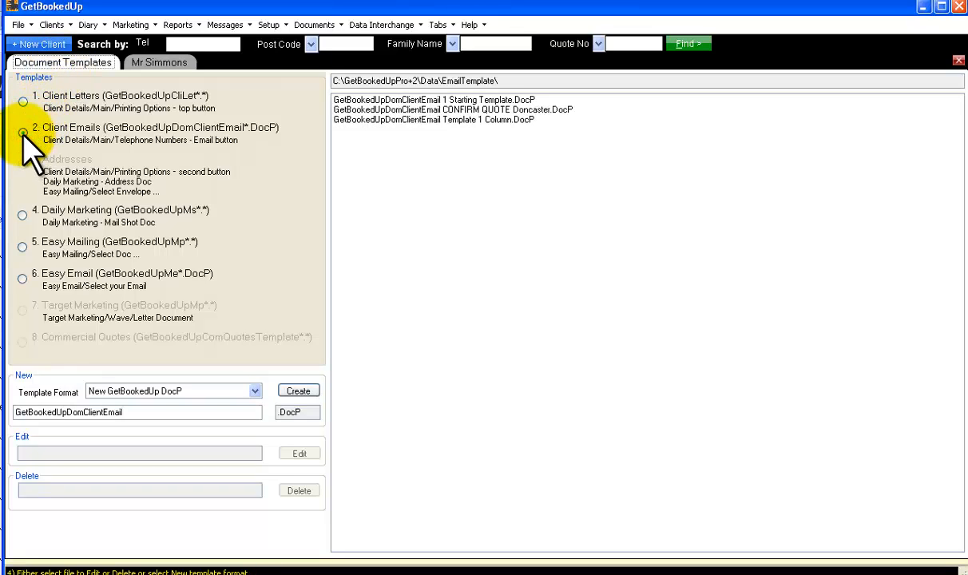
{"action": "left_click", "coordinate": [160, 64]}
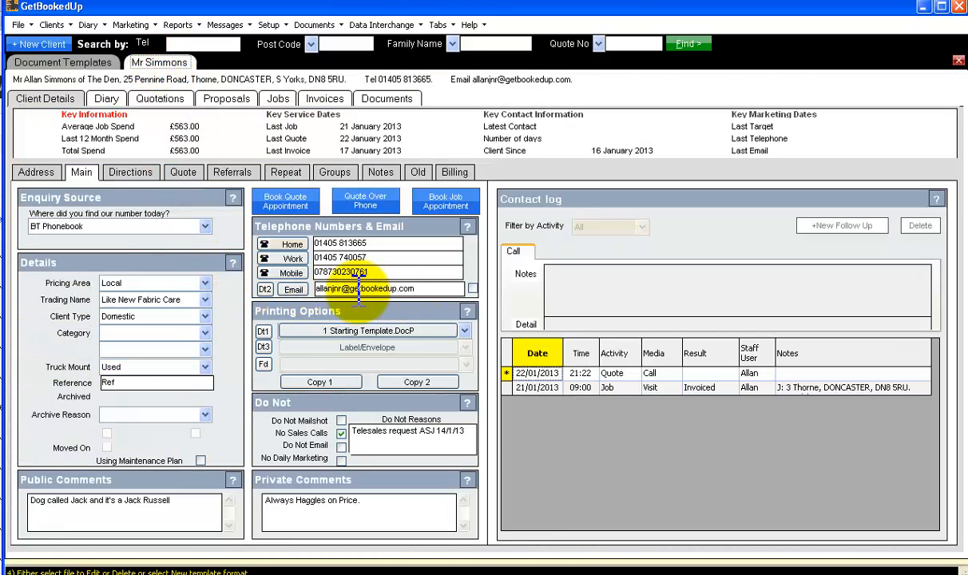
{"action": "left_click", "coordinate": [293, 289]}
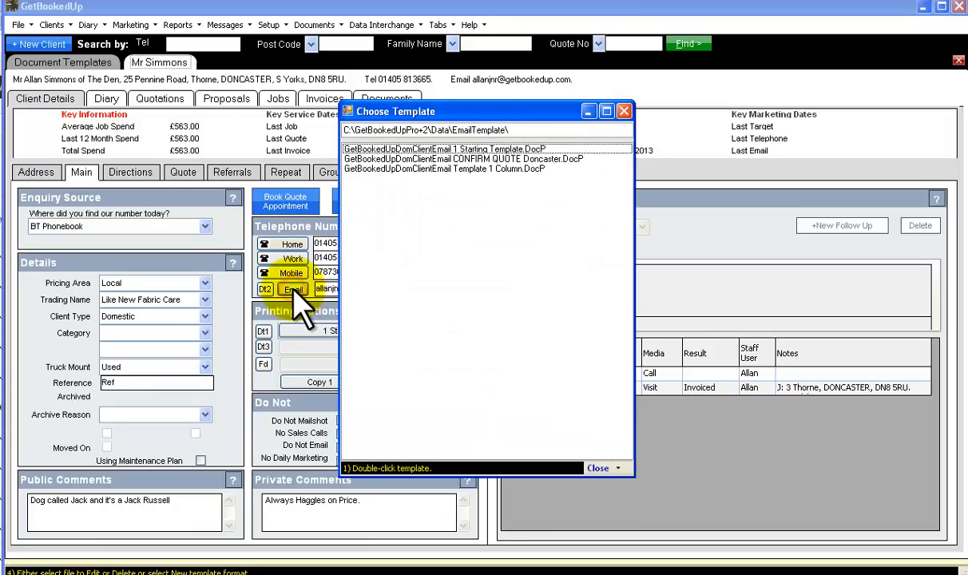
{"action": "double_click", "coordinate": [440, 159]}
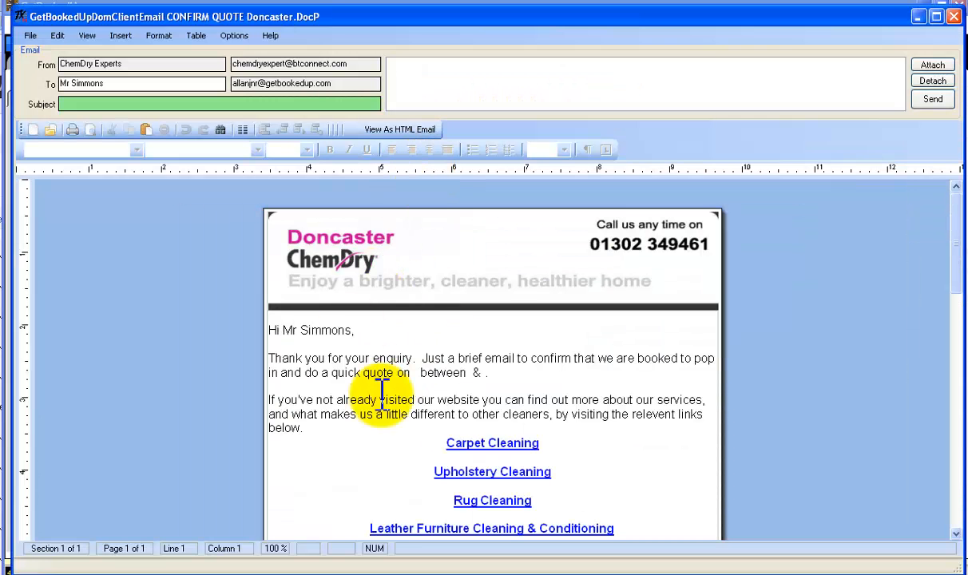
{"action": "left_click", "coordinate": [133, 104]}
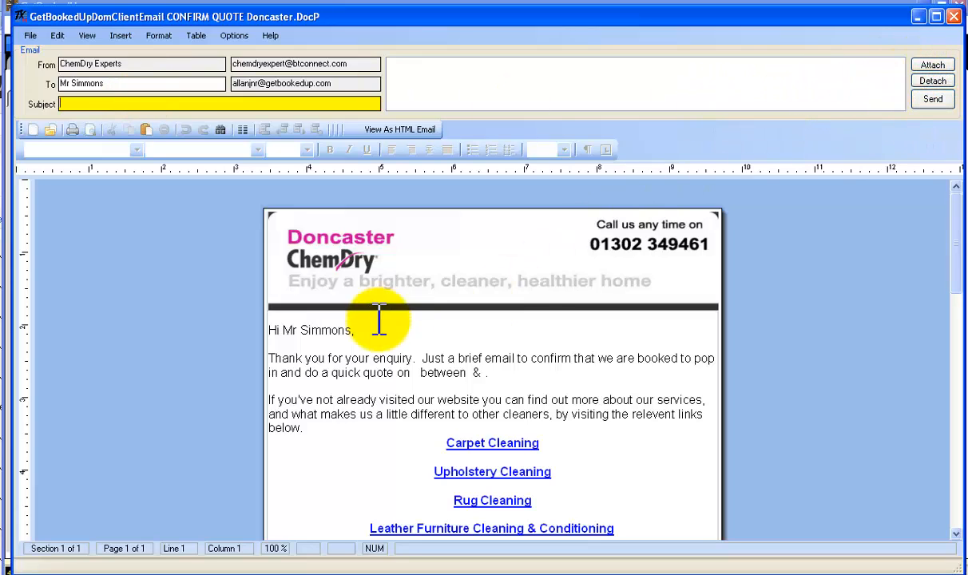
{"action": "left_click", "coordinate": [956, 17]}
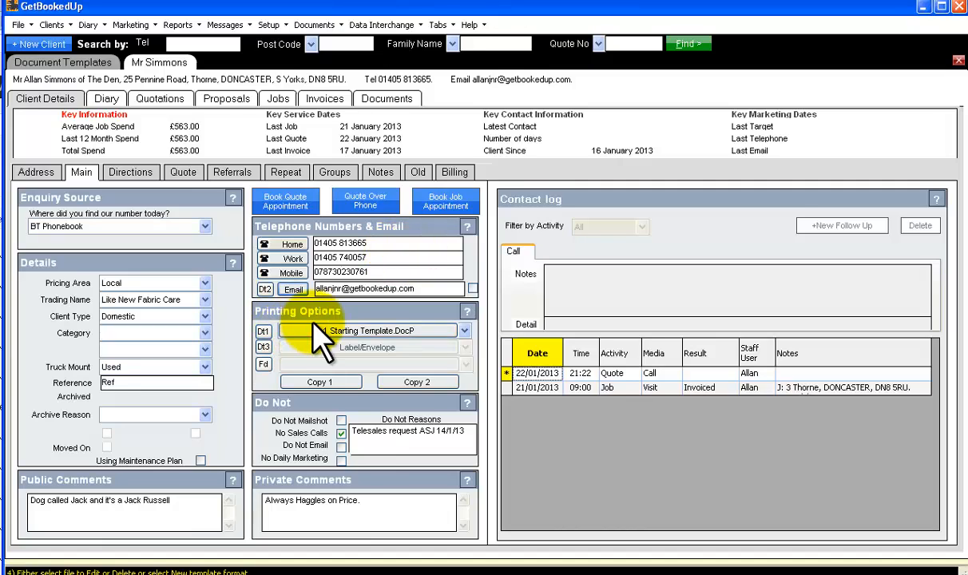
Review the Daily Marketing, Easy Mailing and Easy Email template lists, selecting GetBookedUpMs Job Reminder 1 Dom.docP under Daily Marketing
{"action": "left_click", "coordinate": [46, 62]}
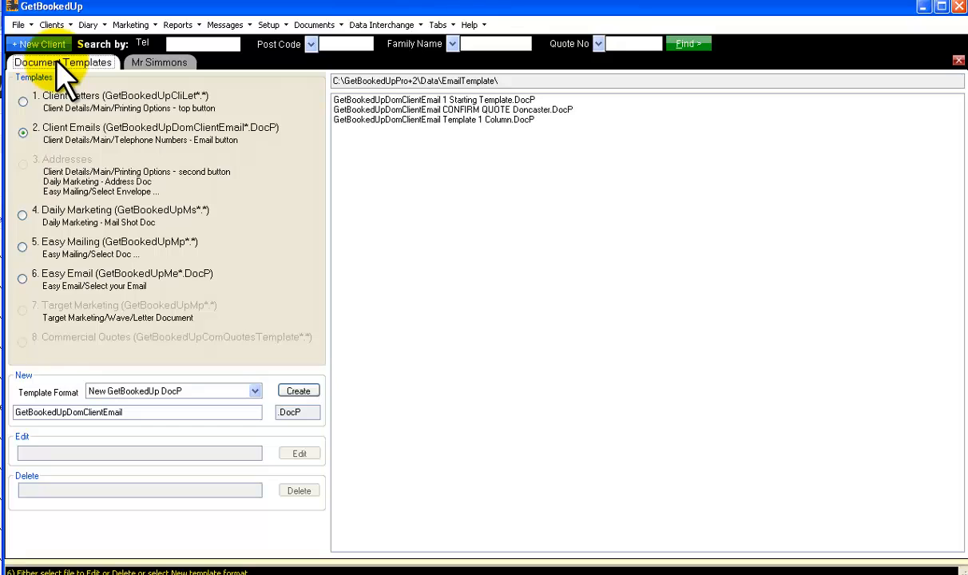
{"action": "left_click", "coordinate": [23, 215]}
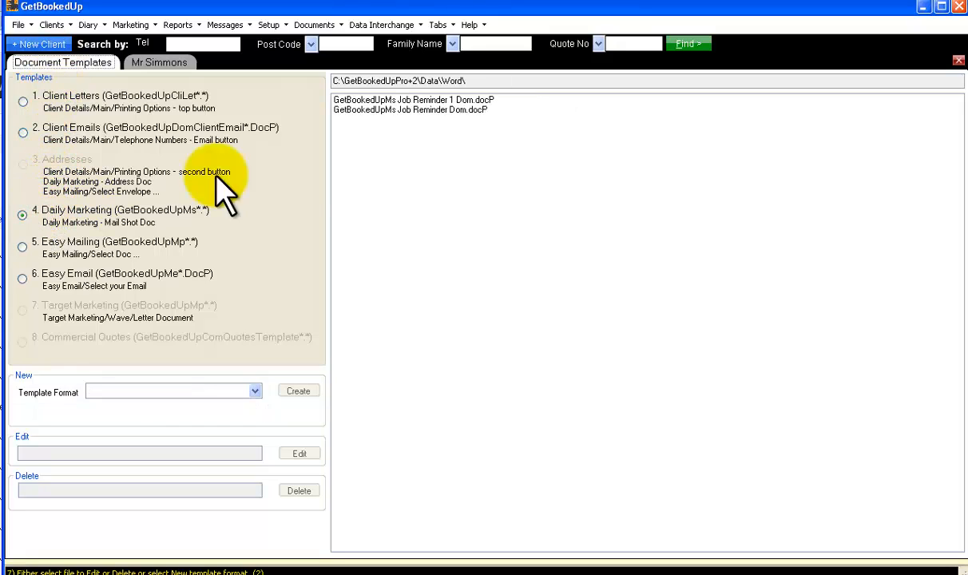
{"action": "left_click", "coordinate": [418, 104]}
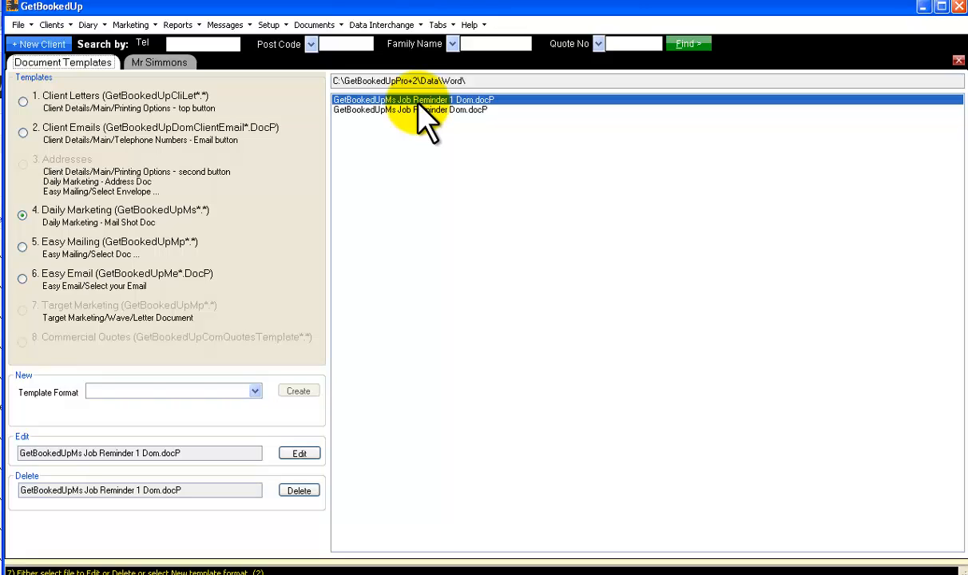
{"action": "left_click", "coordinate": [23, 247]}
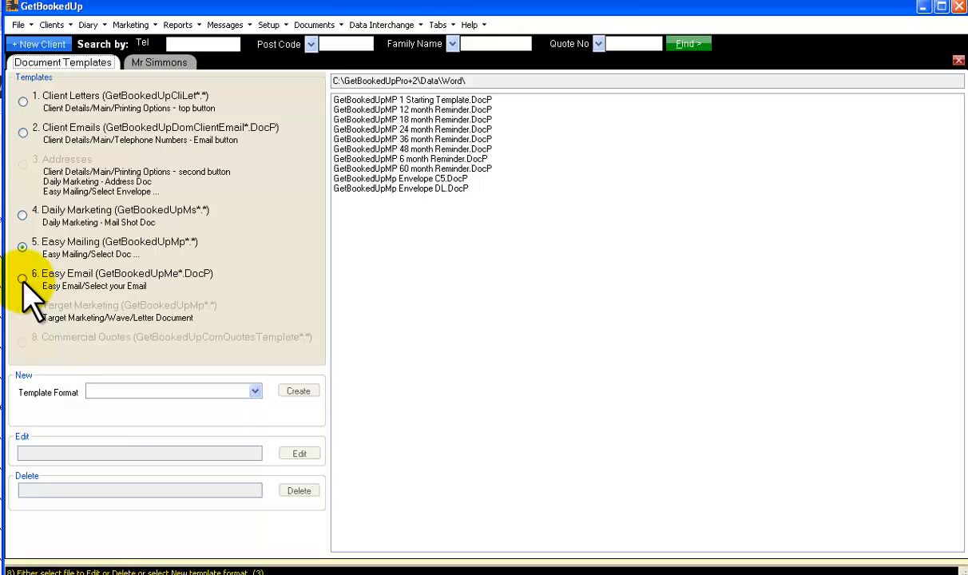
{"action": "left_click", "coordinate": [23, 278]}
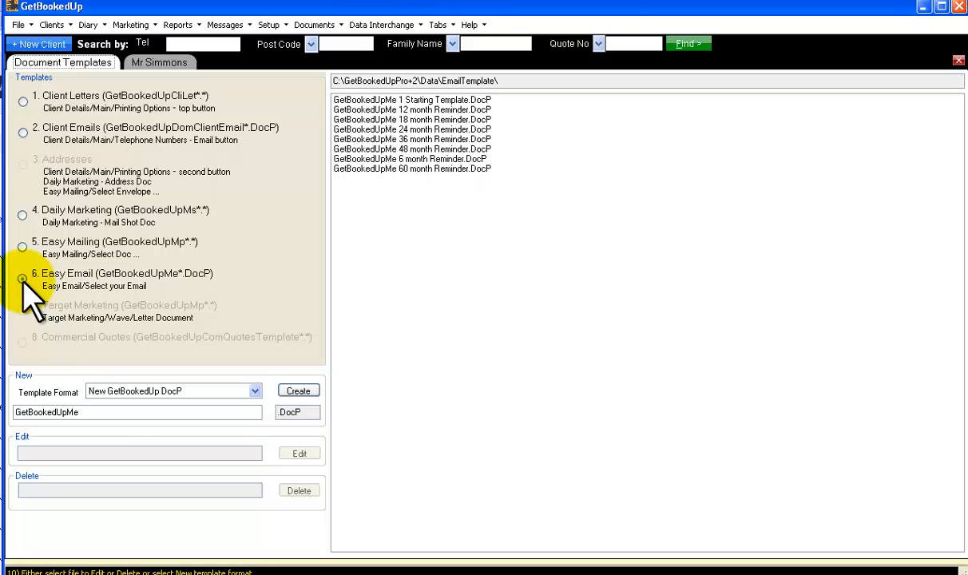